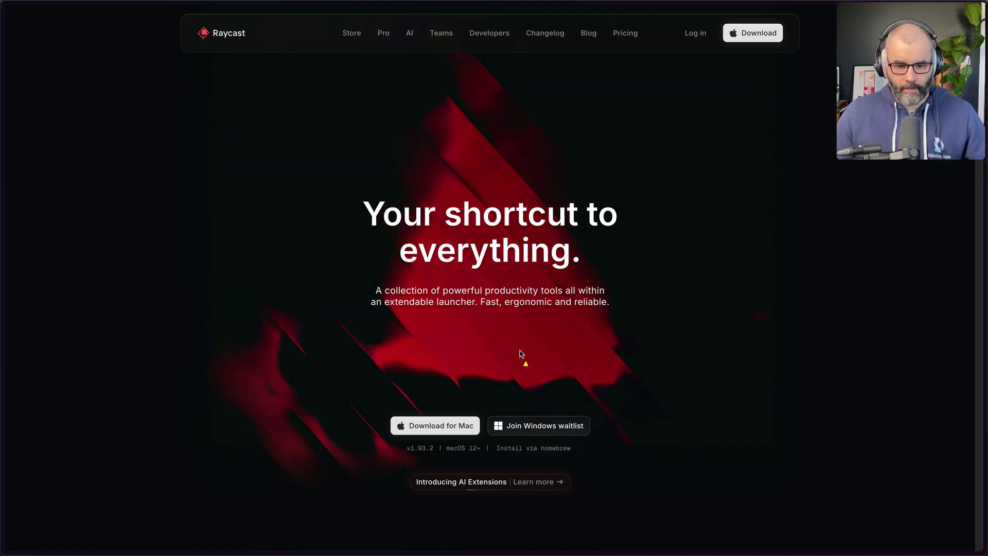
{"action": "left_click_drag", "start_coordinate": [521, 347], "coordinate": [437, 410]}
{"action": "left_click_drag", "start_coordinate": [667, 470], "coordinate": [613, 463]}
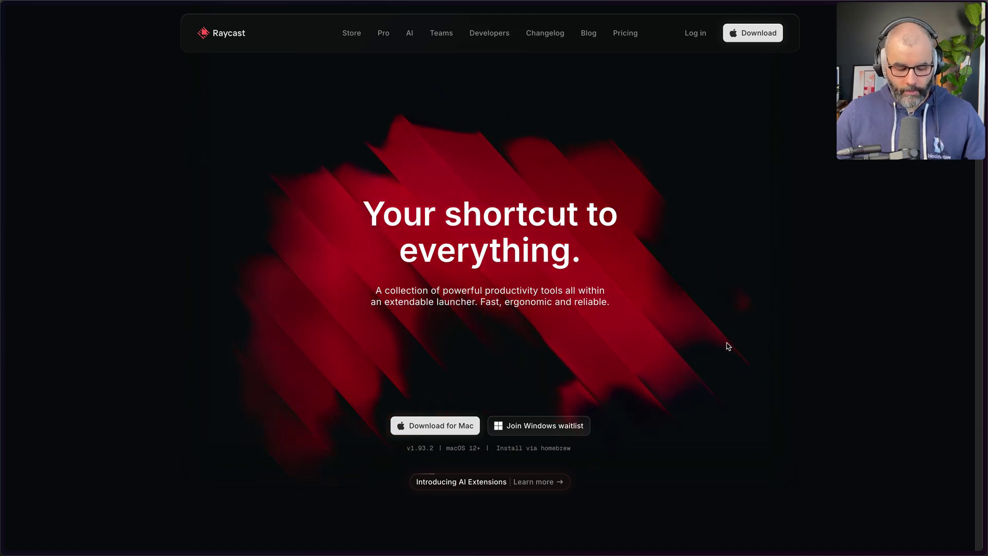
Step: Open the Raycast launcher, go through its list of favorites and commands, and dismiss it
{"action": "key", "text": "alt+space"}
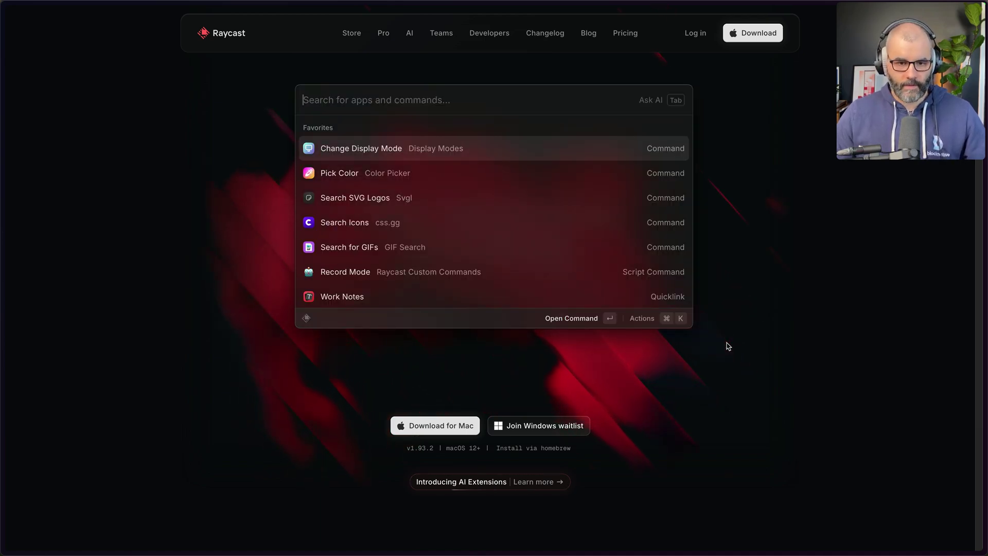
{"action": "key", "text": "Down"}
{"action": "key", "text": "Down"}
{"action": "key", "text": "Down"}
{"action": "key", "text": "Down"}
{"action": "key", "text": "Down"}
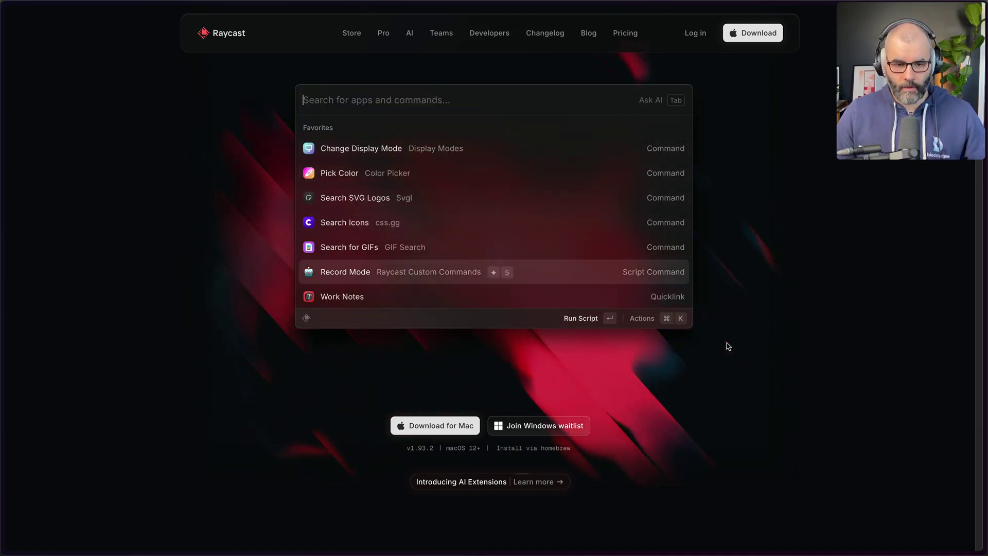
{"action": "key", "text": "Down"}
{"action": "key", "text": "Down"}
{"action": "key", "text": "Down"}
{"action": "key", "text": "Down"}
{"action": "key", "text": "Down"}
{"action": "key", "text": "Down"}
{"action": "key", "text": "Down"}
{"action": "key", "text": "Down"}
{"action": "key", "text": "Down"}
{"action": "key", "text": "Down"}
{"action": "key", "text": "Down"}
{"action": "key", "text": "Down"}
{"action": "key", "text": "Escape"}
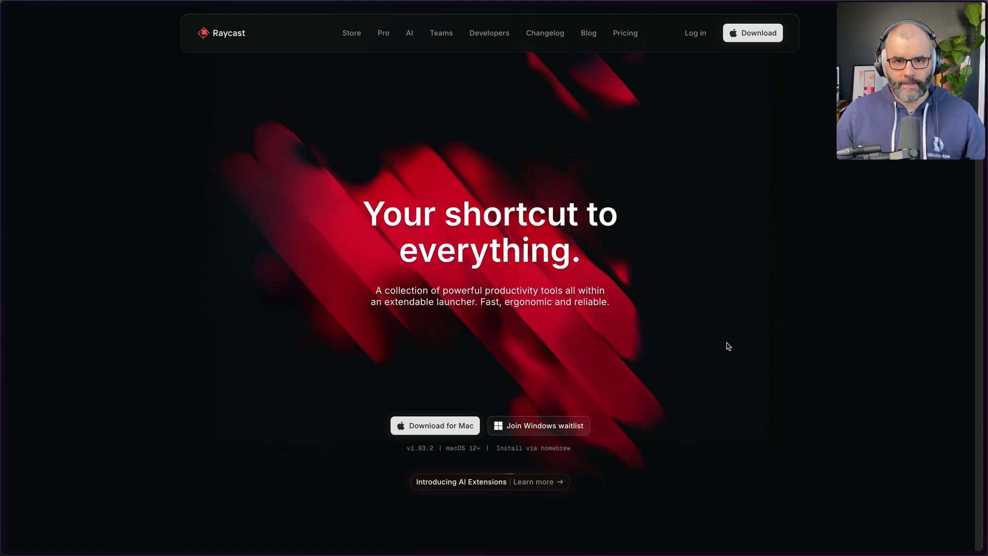
Step: Launch Google Chrome by searching for "chrome" in the Raycast launcher, and close the new browser window
{"action": "key", "text": "alt+space"}
{"action": "type", "text": "chrom"}
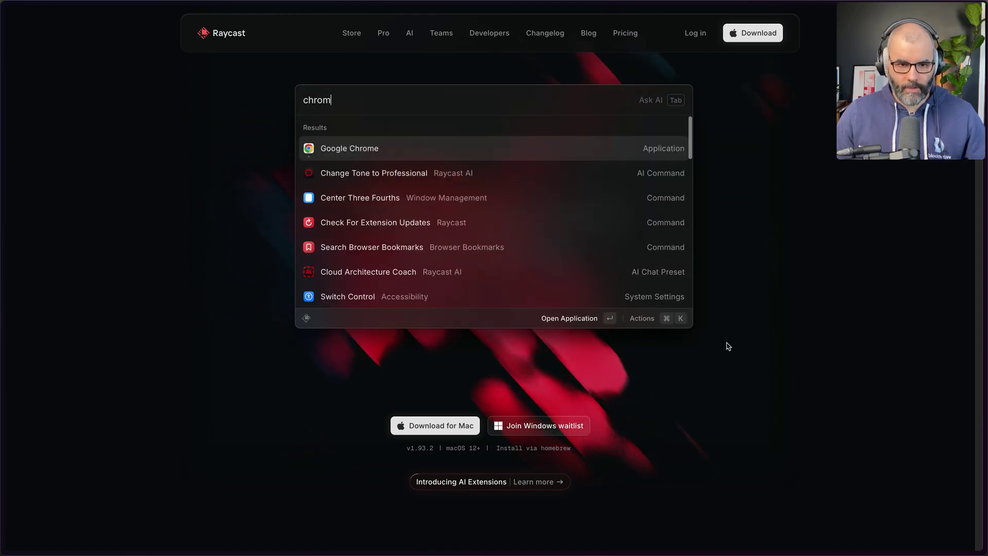
{"action": "type", "text": "e"}
{"action": "key", "text": "Return"}
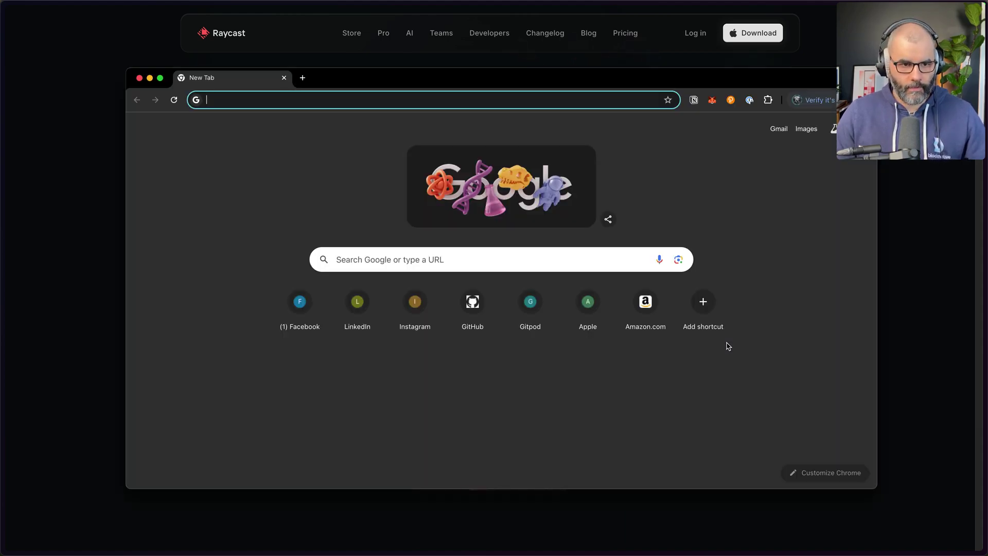
{"action": "key", "text": "super+w"}
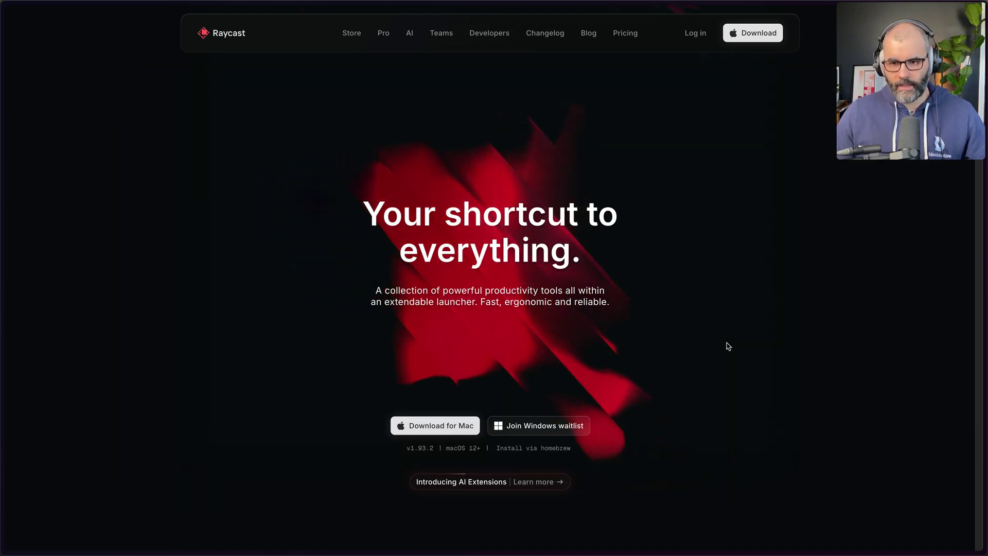
Step: Open the Raycast settings from the launcher and show the advanced options
{"action": "key", "text": "alt+space"}
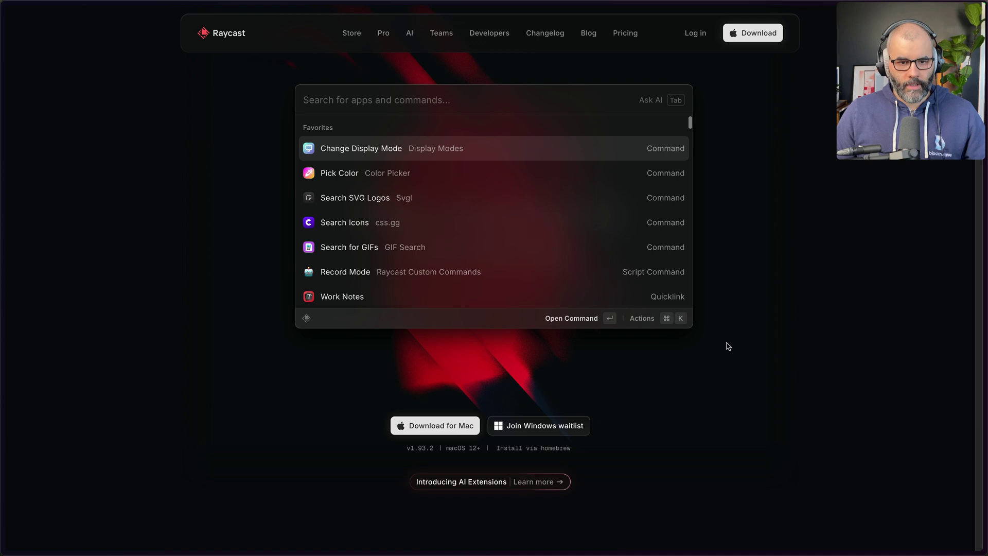
{"action": "left_click", "coordinate": [306, 317]}
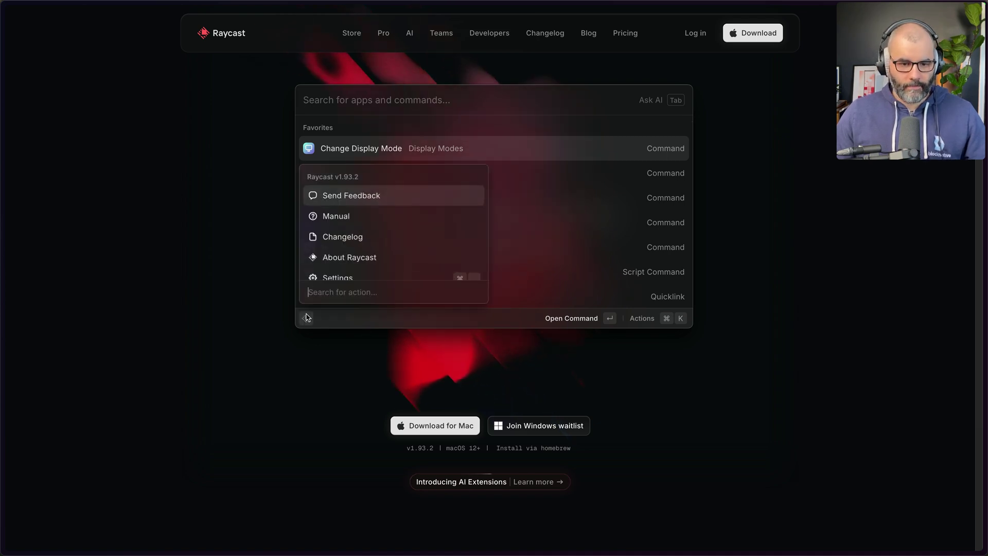
{"action": "left_click", "coordinate": [342, 278]}
{"action": "left_click", "coordinate": [634, 132]}
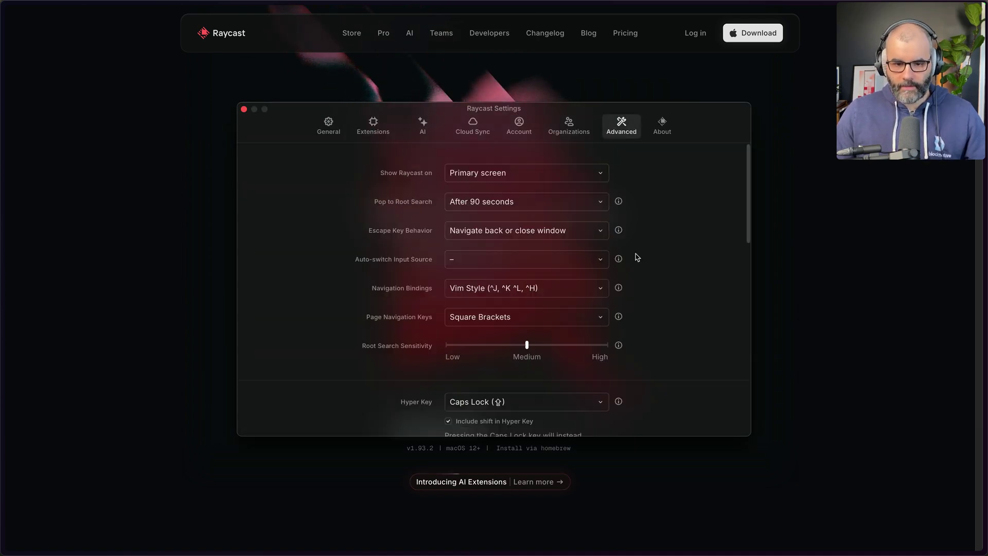
Step: Examine the Hyper Key setting and the keys that can be assigned to it, and dismiss the choices
{"action": "scroll", "coordinate": [690, 320], "scroll_direction": "down", "scroll_amount": 5}
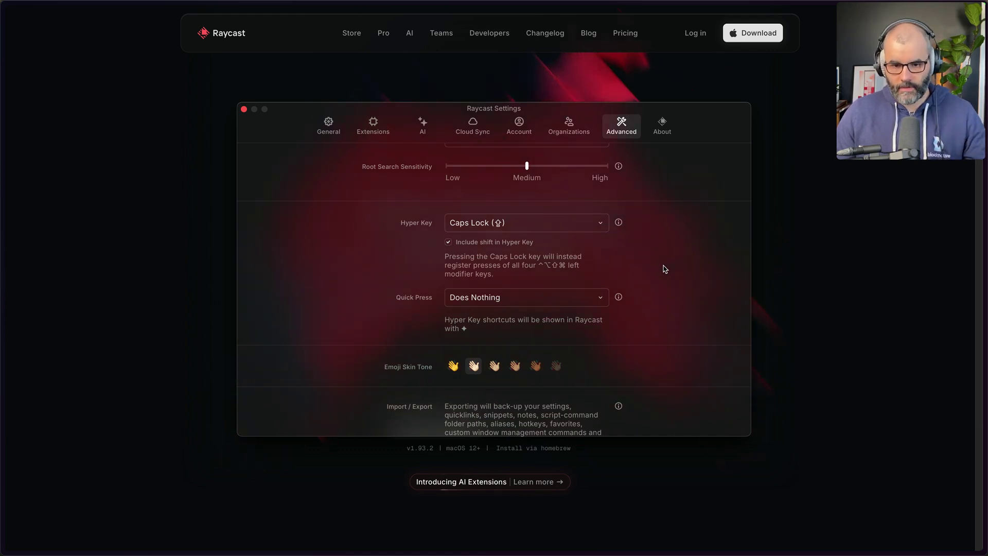
{"action": "left_click", "coordinate": [504, 228]}
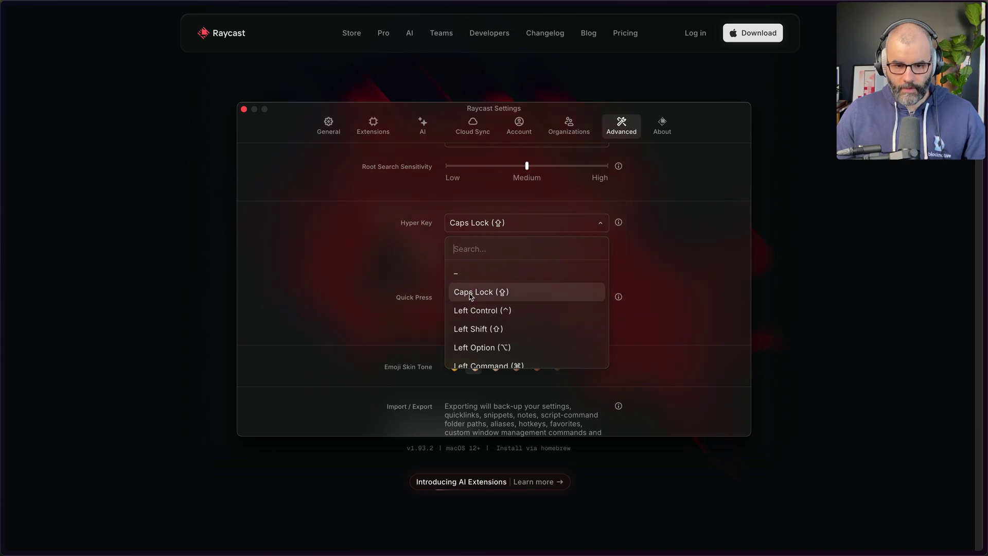
{"action": "left_click", "coordinate": [392, 295]}
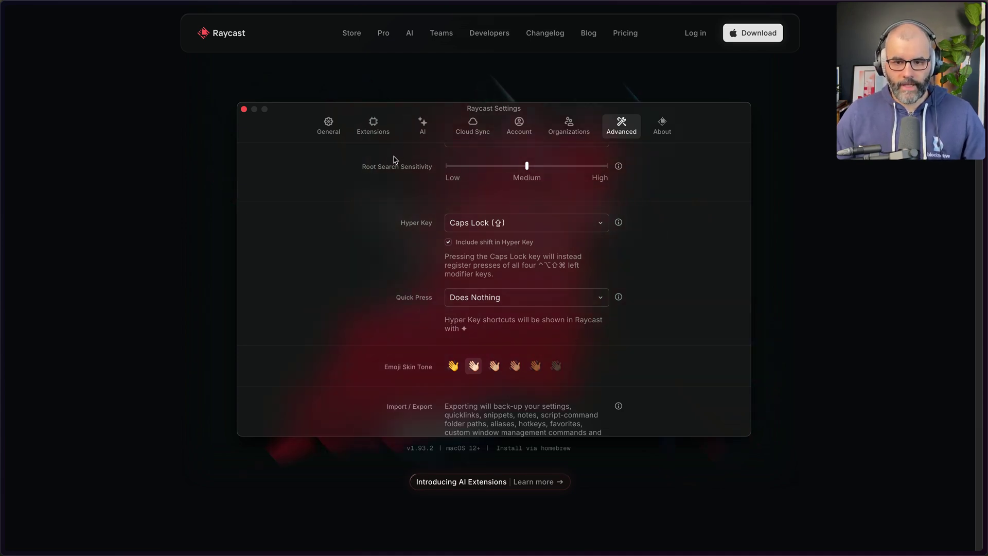
Step: Look up "ghostty" in the extension settings and toggle the application with its assigned hotkey
{"action": "left_click", "coordinate": [376, 129]}
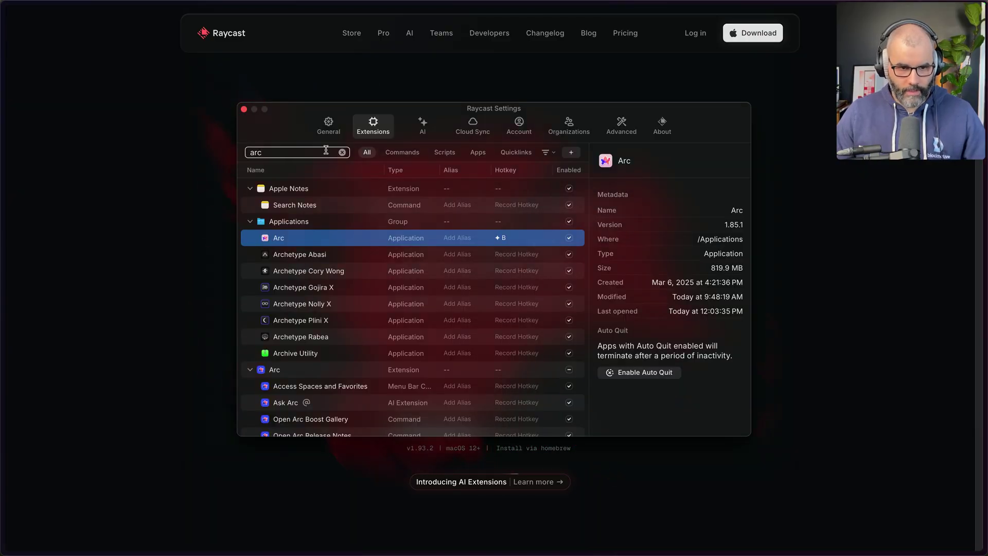
{"action": "type", "text": "ghostty"}
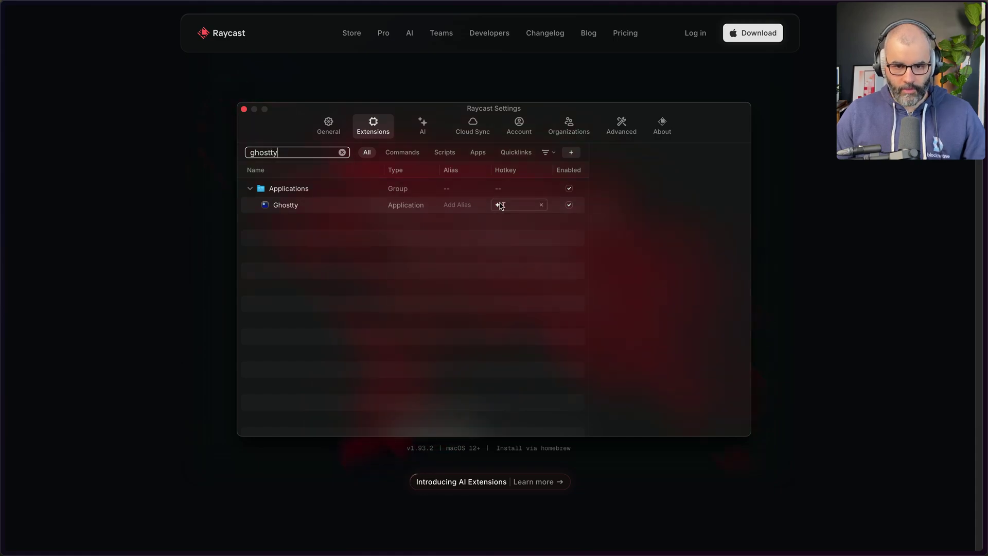
{"action": "key", "text": "ctrl+alt+shift+super+t"}
{"action": "key", "text": "ctrl+alt+shift+super+t"}
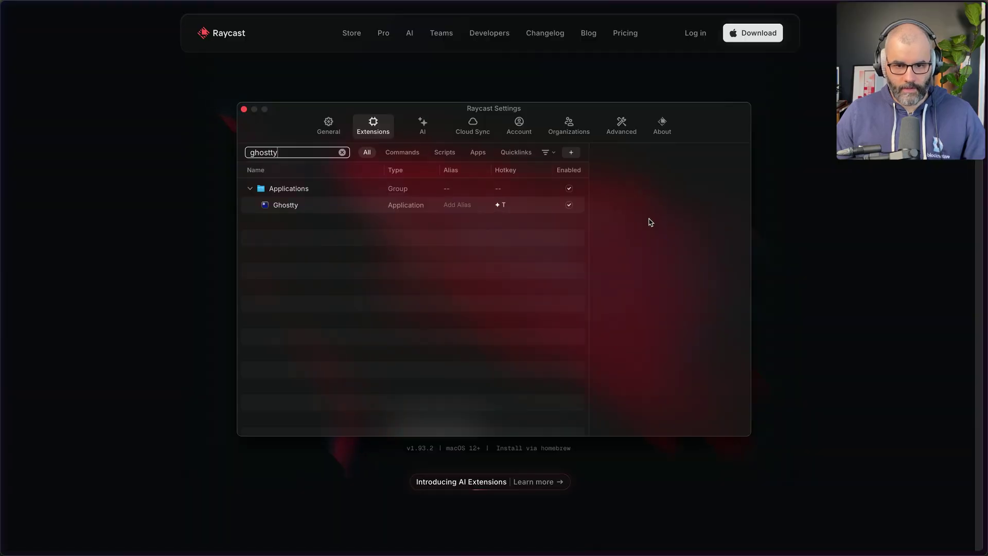
Step: Look through the unfiltered extensions list, examining the Raycast AI commands and their hotkeys
{"action": "scroll", "coordinate": [505, 339], "scroll_direction": "down", "scroll_amount": 15}
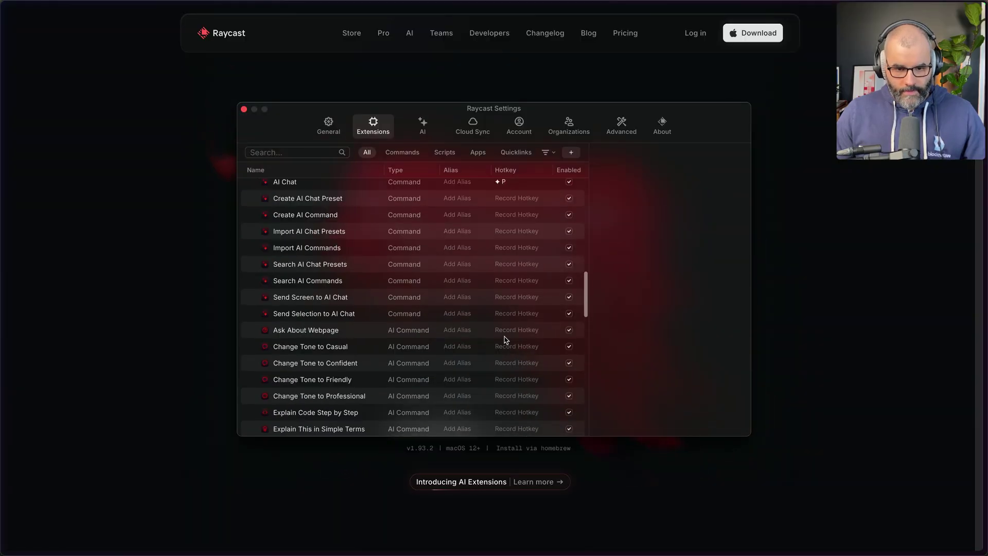
{"action": "scroll", "coordinate": [504, 340], "scroll_direction": "up", "scroll_amount": 10}
{"action": "scroll", "coordinate": [504, 339], "scroll_direction": "up", "scroll_amount": 3}
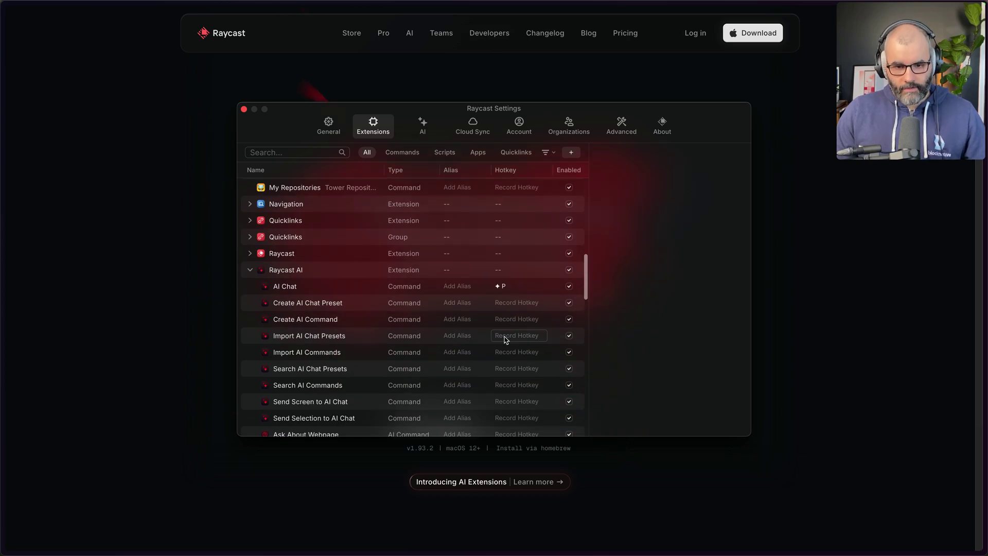
{"action": "scroll", "coordinate": [302, 216], "scroll_direction": "down", "scroll_amount": 6}
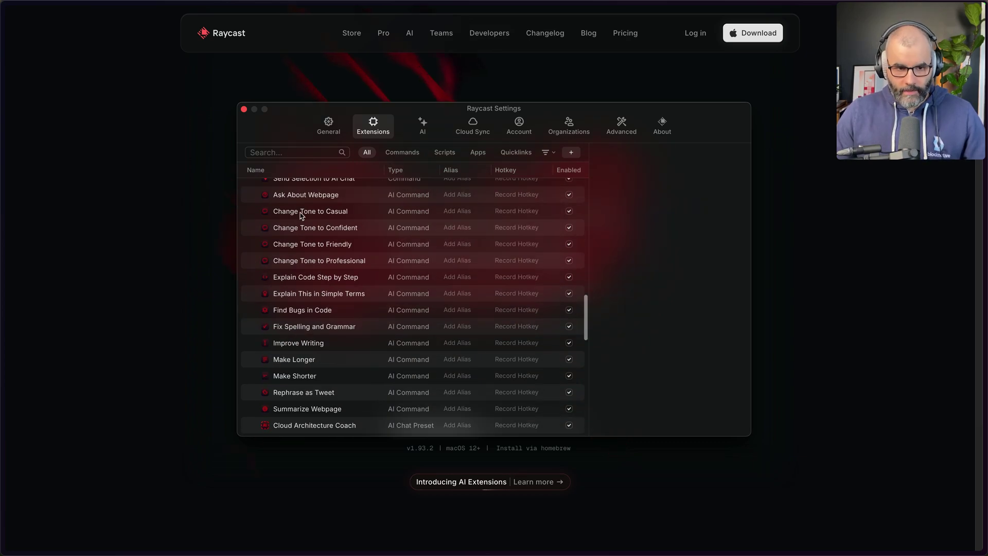
Step: Filter the extensions by "window mana" and examine the Window Management commands and their hotkeys
{"action": "type", "text": "windows"}
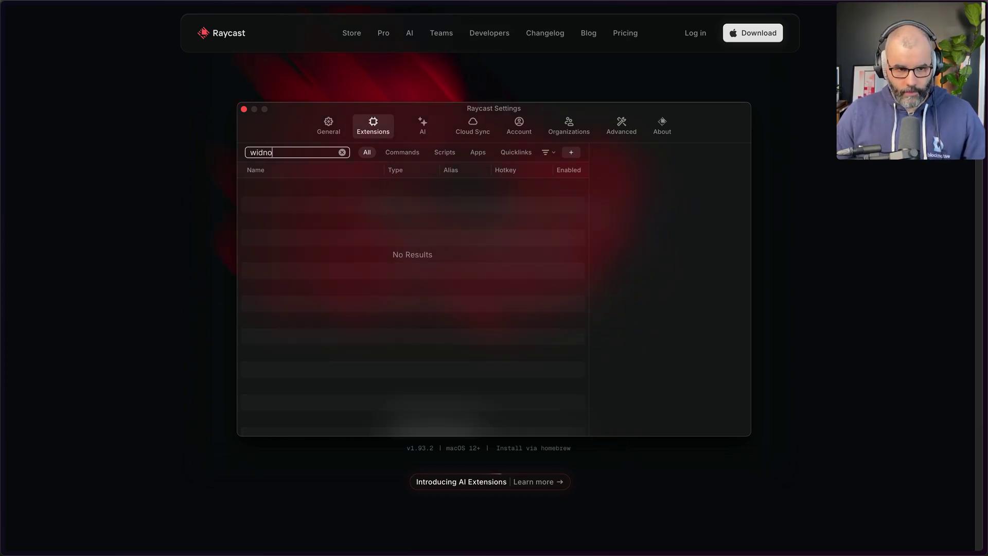
{"action": "type", "text": " mana"}
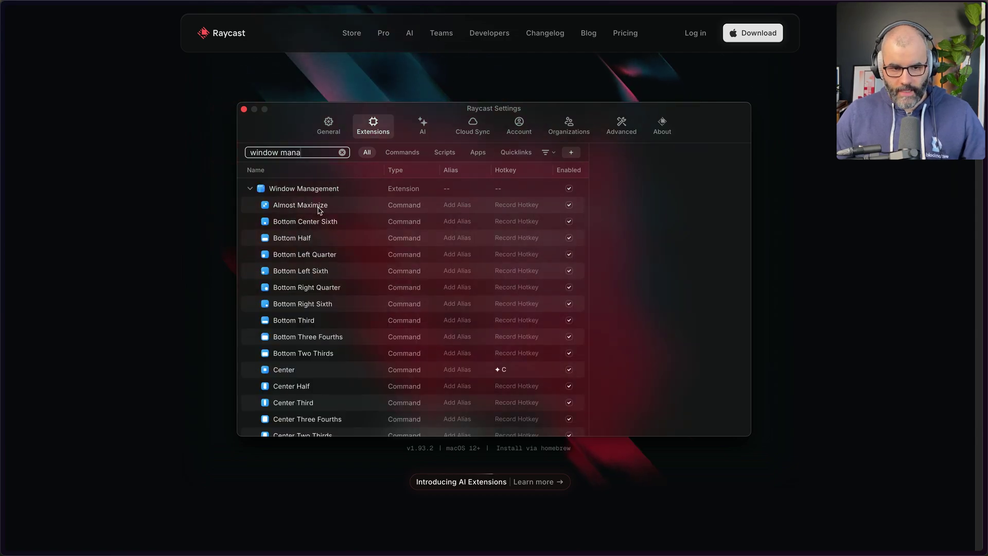
{"action": "scroll", "coordinate": [325, 273], "scroll_direction": "down", "scroll_amount": 20}
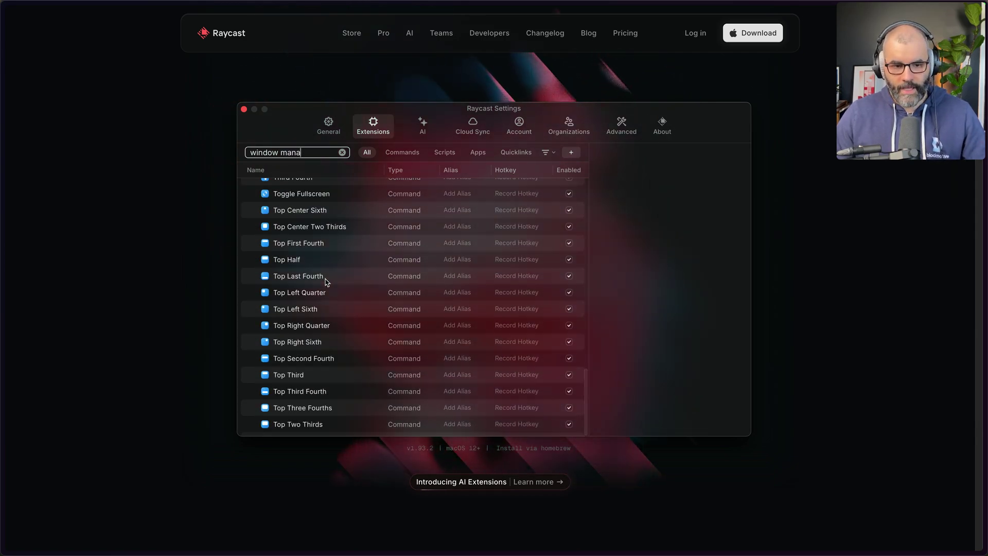
{"action": "scroll", "coordinate": [339, 344], "scroll_direction": "up", "scroll_amount": 10}
{"action": "scroll", "coordinate": [340, 344], "scroll_direction": "up", "scroll_amount": 10}
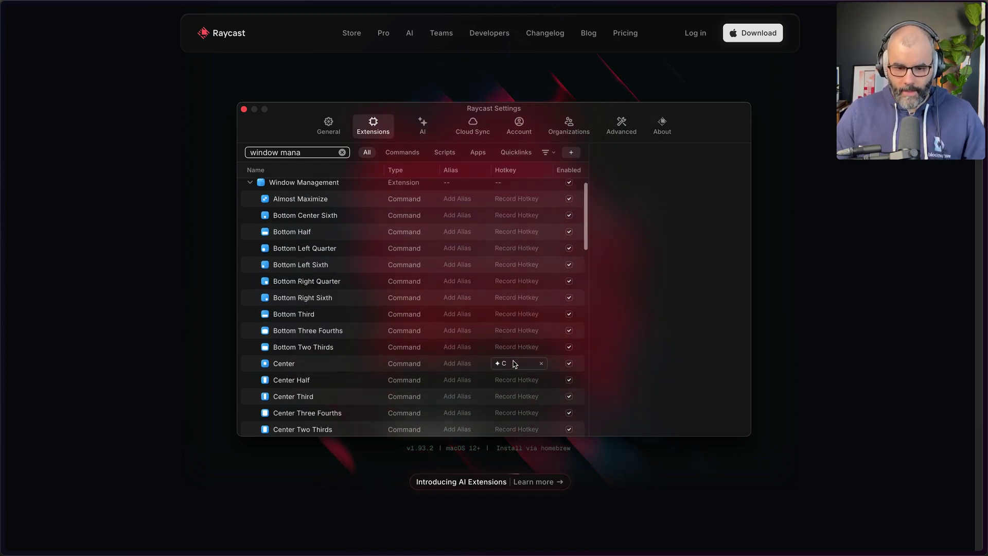
Step: Focus the browser showing the Raycast website and resize its window to the left two thirds of the display
{"action": "left_click", "coordinate": [836, 253]}
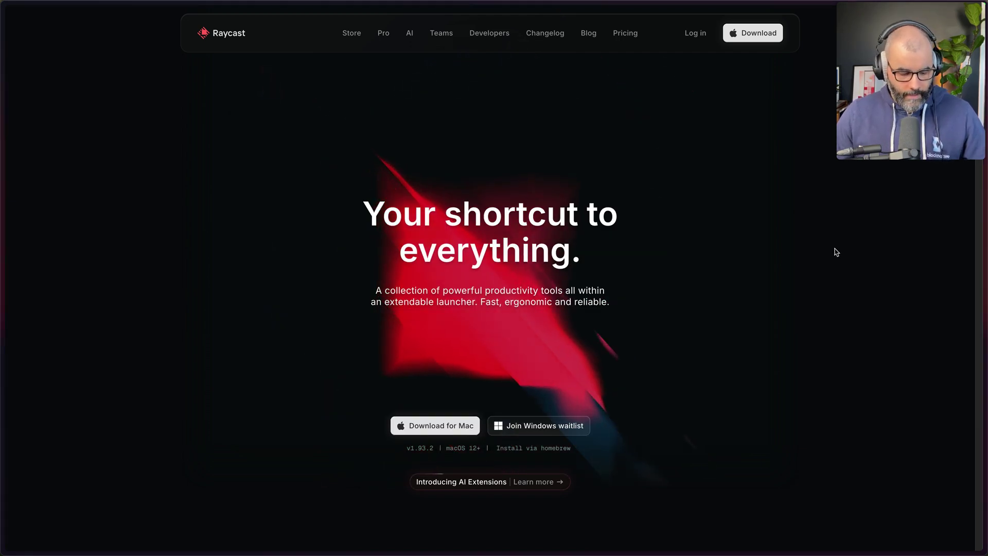
{"action": "key", "text": "ctrl+alt+Left"}
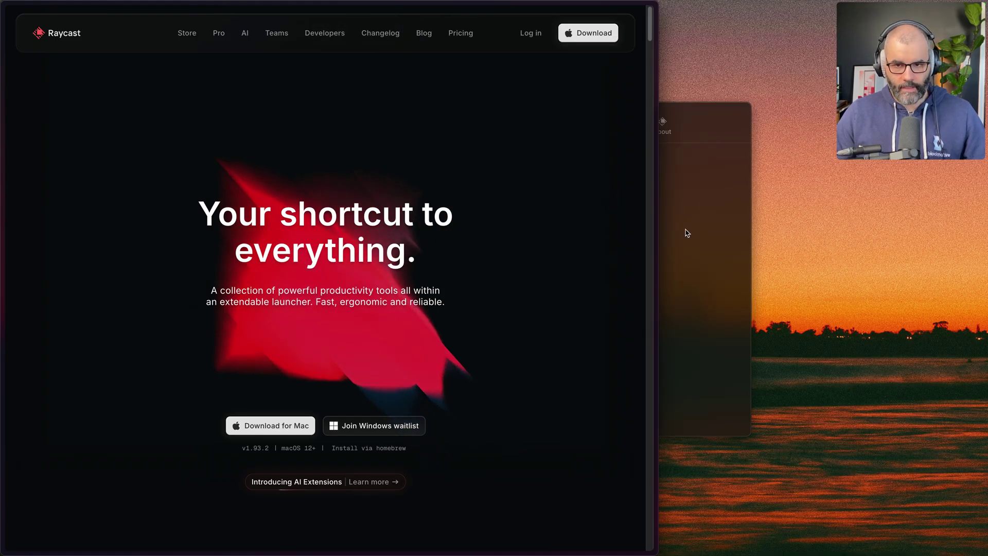
Step: Switch to the terminal, resize its window to the right two thirds of the display, and maximize it
{"action": "key", "text": "super+Tab"}
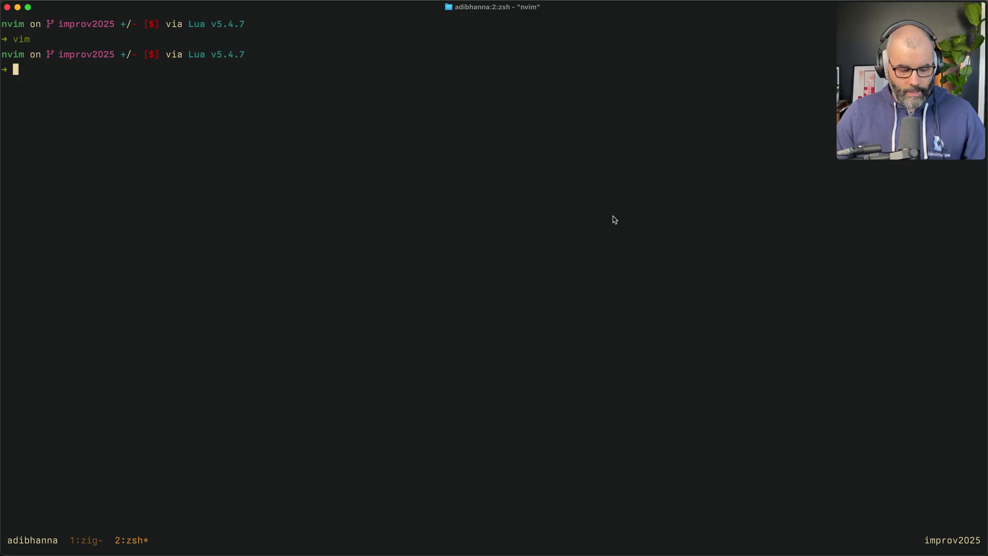
{"action": "key", "text": "ctrl+alt+Right"}
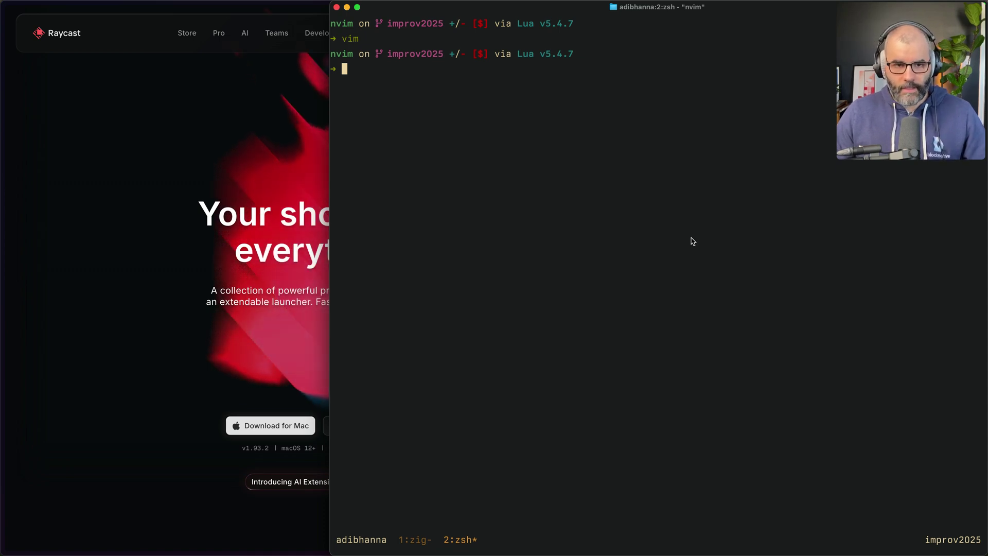
{"action": "key", "text": "ctrl+alt+Return"}
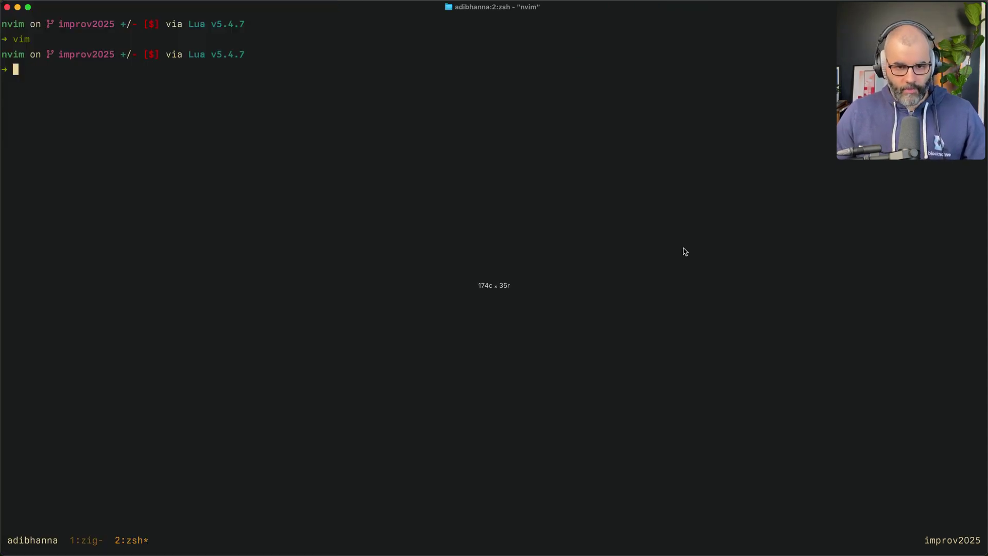
Step: Switch back and forth between the terminal and the browser, and maximize the browser window
{"action": "key", "text": "super+Tab"}
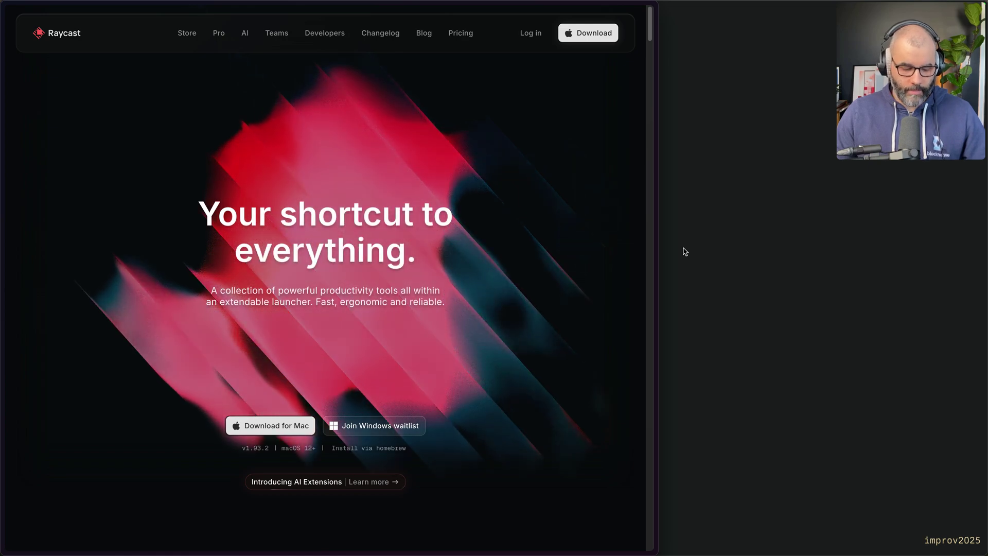
{"action": "key", "text": "super+Tab"}
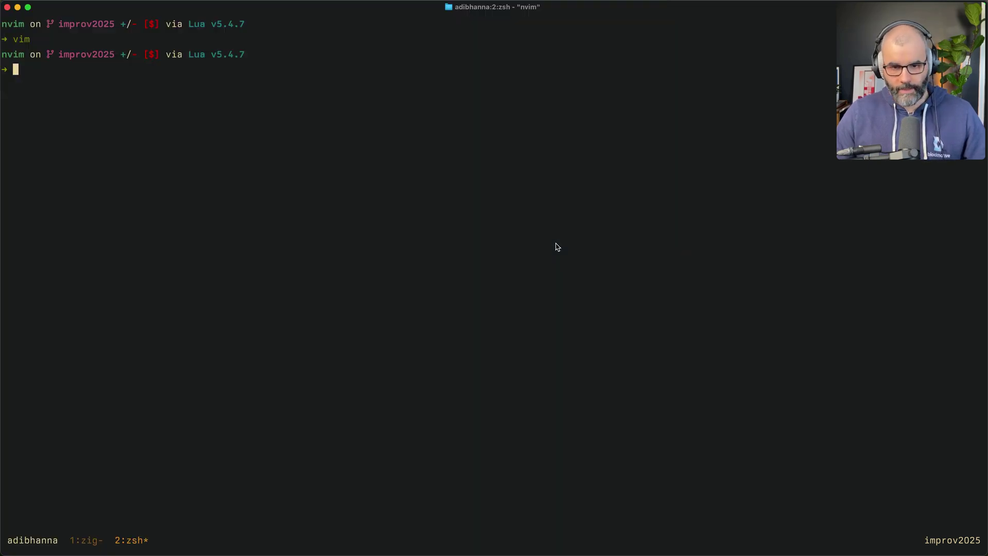
{"action": "key", "text": "super+Tab"}
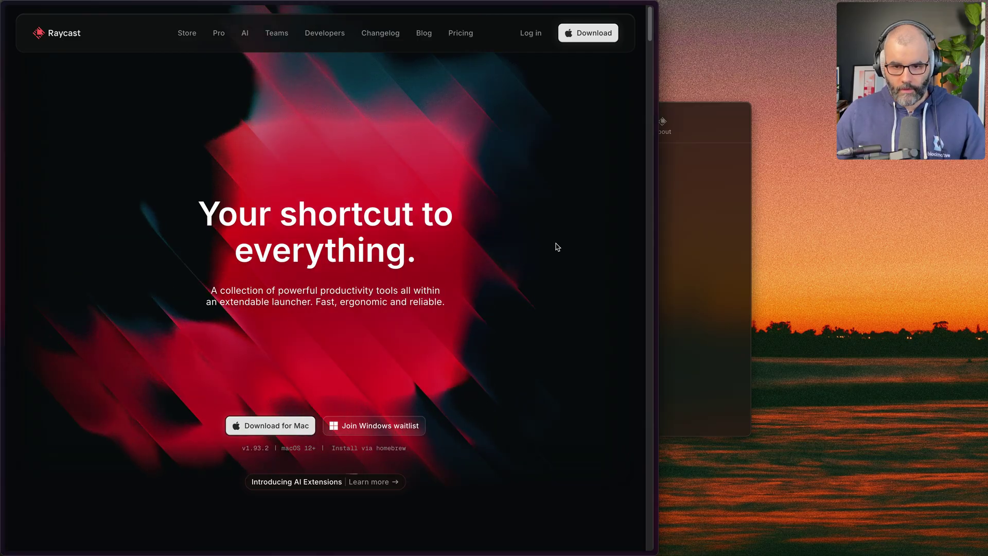
{"action": "key", "text": "super+Tab"}
{"action": "key", "text": "super+Tab"}
{"action": "key", "text": "ctrl+alt+Return"}
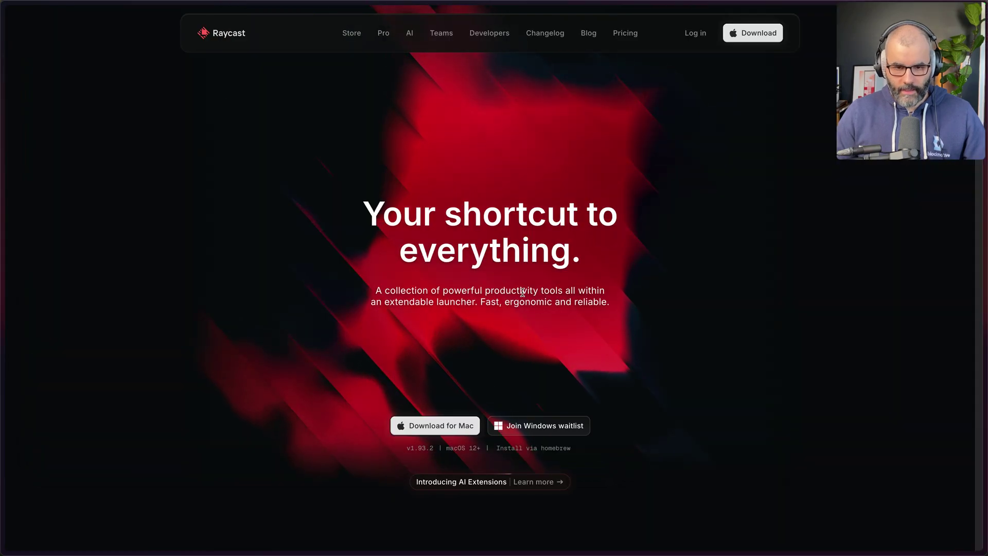
Step: Return to the Raycast settings window, open the launcher over it, and query "time in CA"
{"action": "key", "text": "super+Tab"}
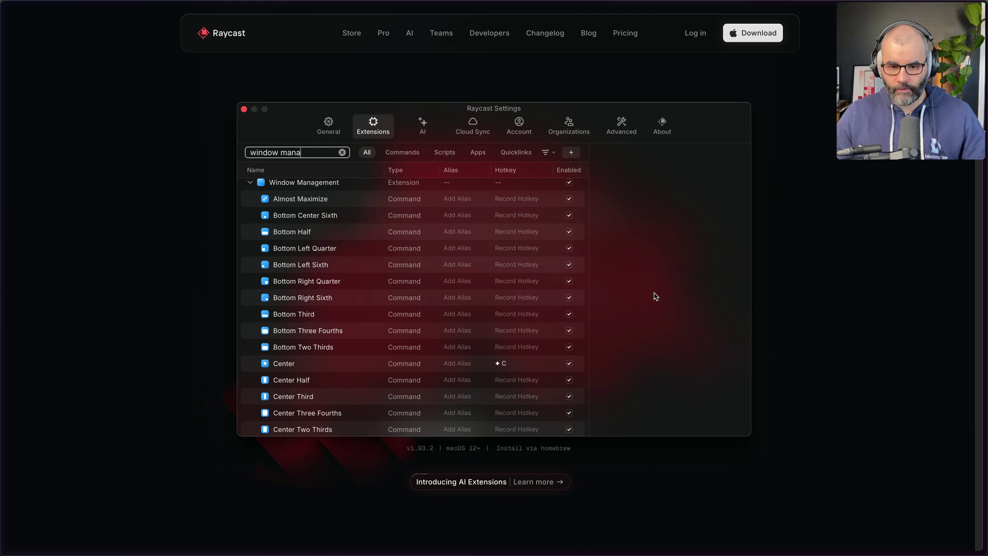
{"action": "key", "text": "alt+space"}
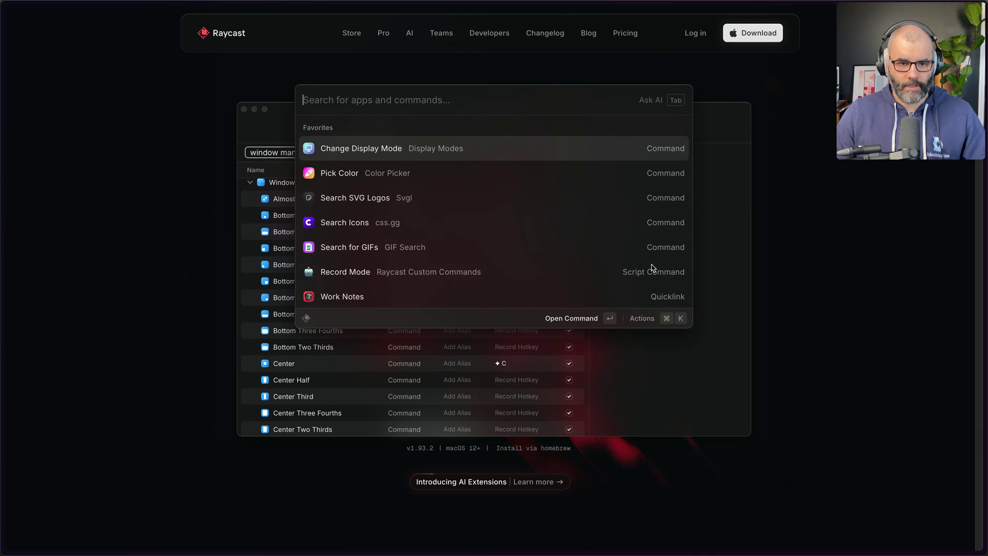
{"action": "type", "text": "time in CA"}
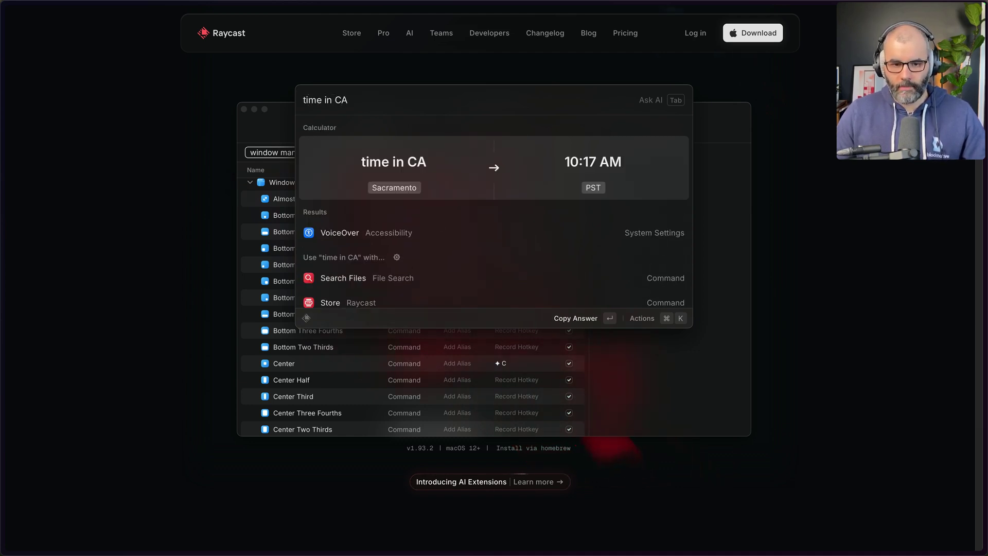
Step: Query "$1 in euro" in the launcher, close it, and clear the extension search in Raycast Settings
{"action": "key", "text": "Escape"}
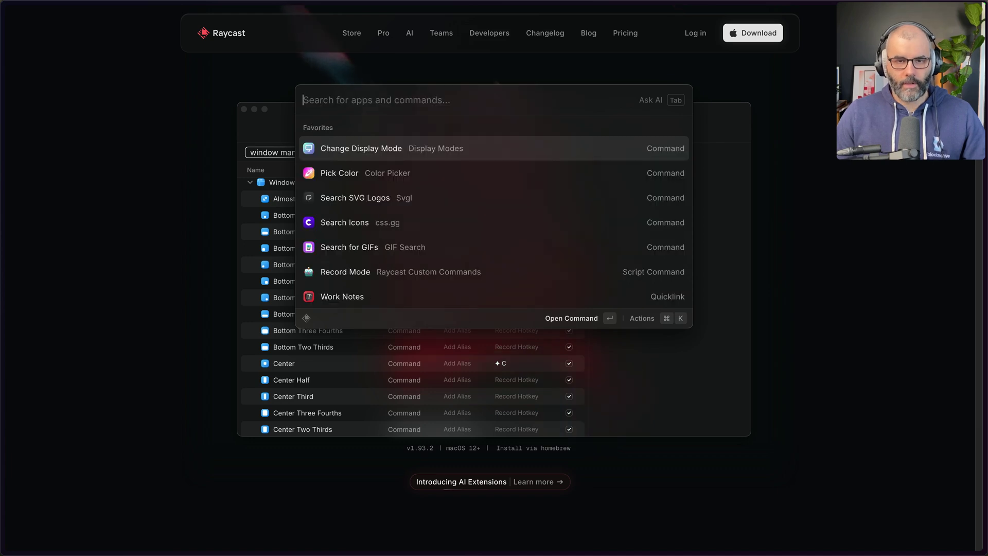
{"action": "type", "text": "1"}
{"action": "key", "text": "BackSpace"}
{"action": "type", "text": "$1 in euro"}
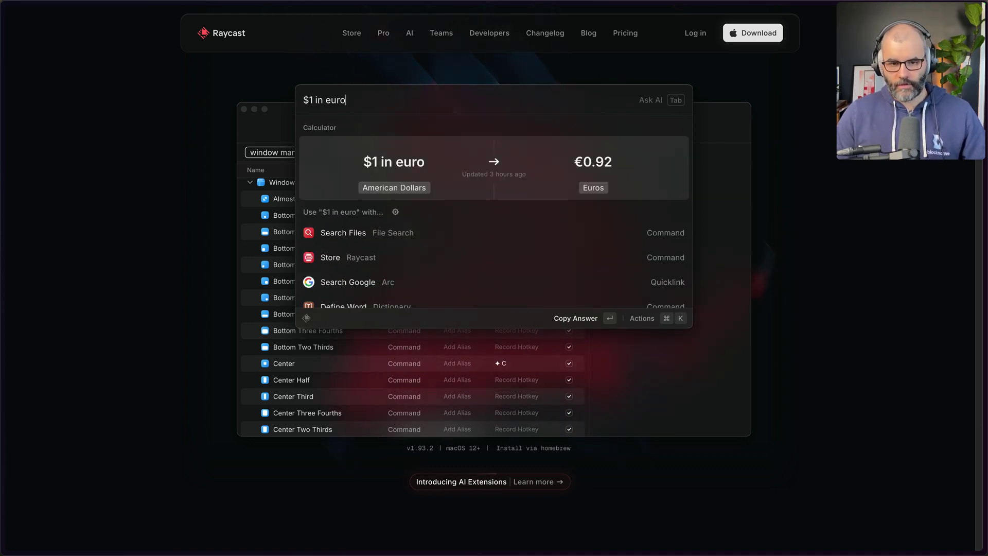
{"action": "key", "text": "Escape"}
{"action": "key", "text": "Escape"}
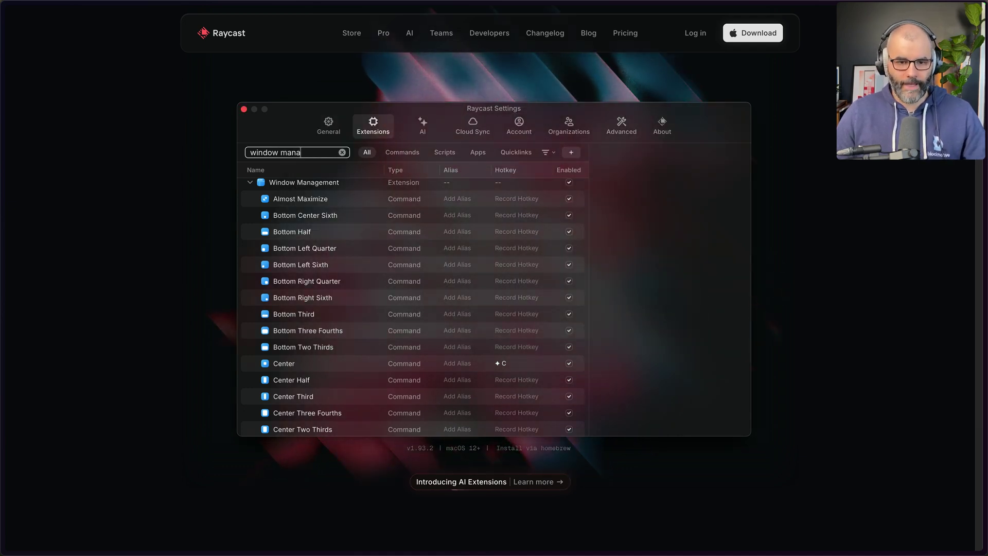
{"action": "key", "text": "Escape"}
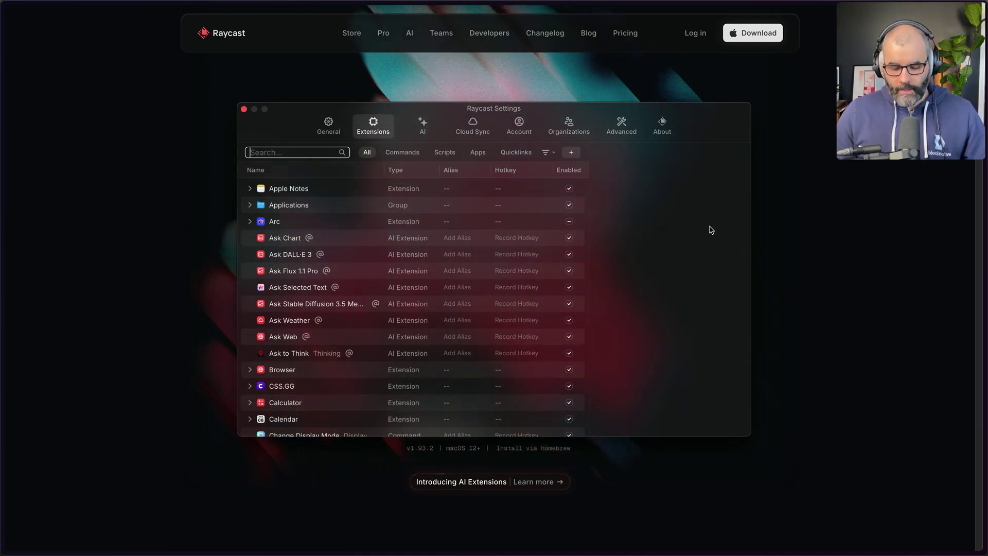
Step: Find the Create Quicklink command with the query "quick" and open its form over the Raycast website
{"action": "key", "text": "alt+space"}
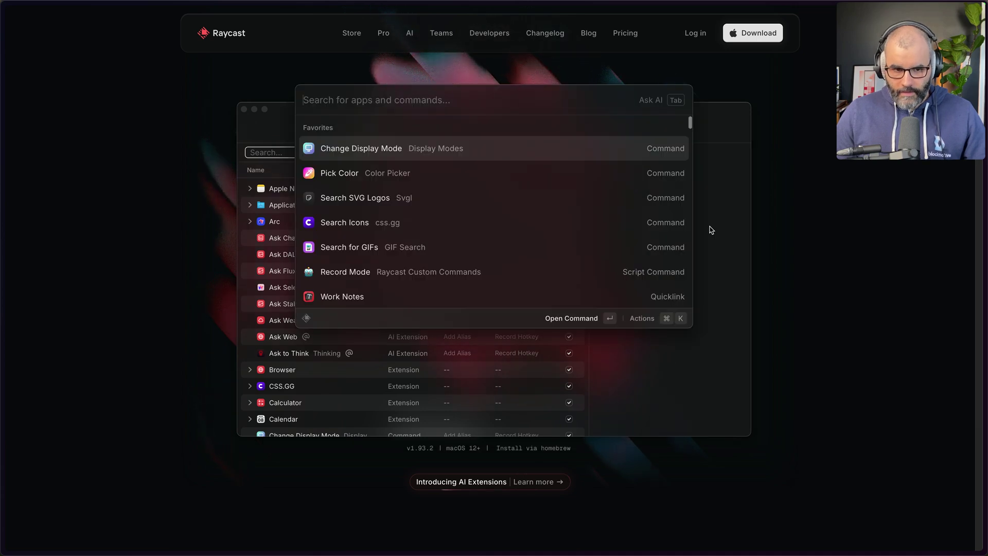
{"action": "type", "text": "quick"}
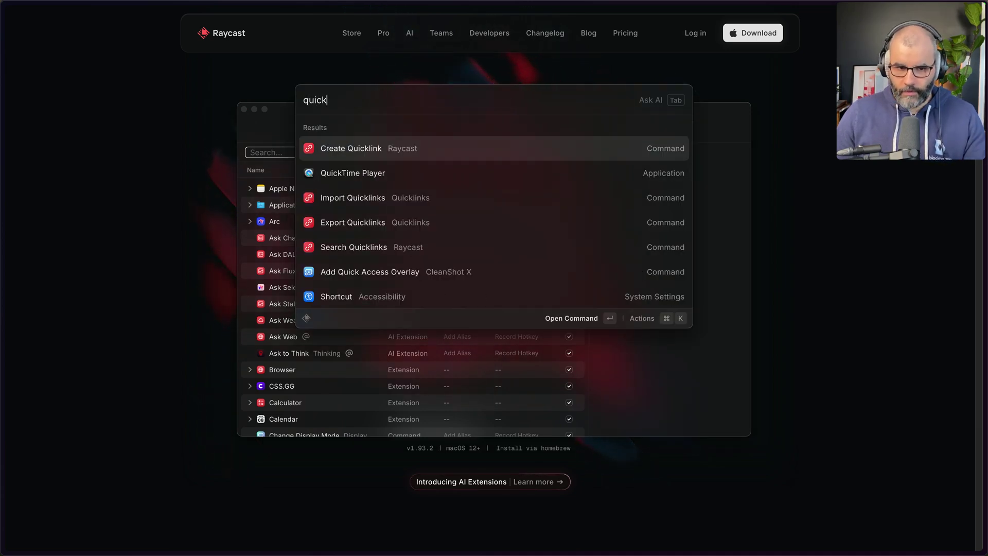
{"action": "key", "text": "Return"}
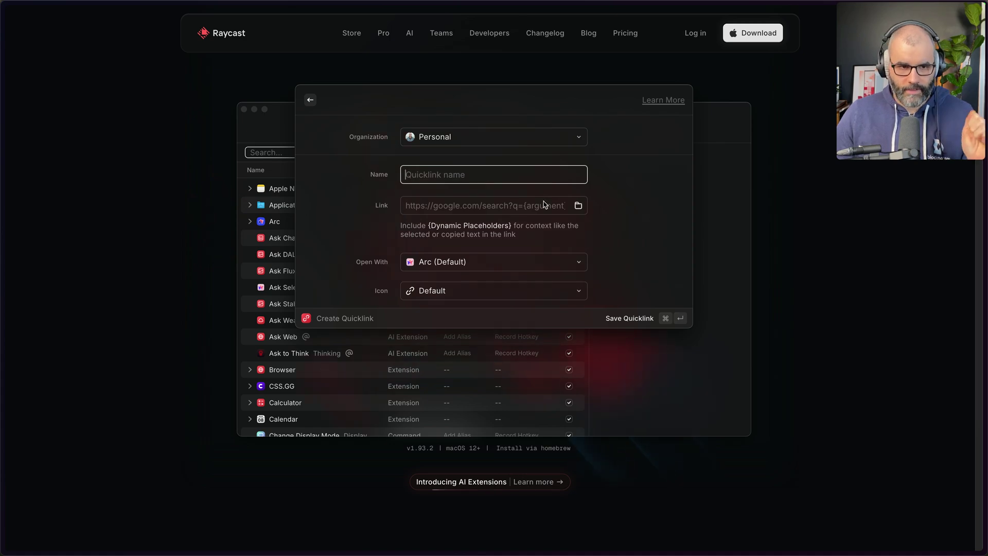
{"action": "key", "text": "Escape"}
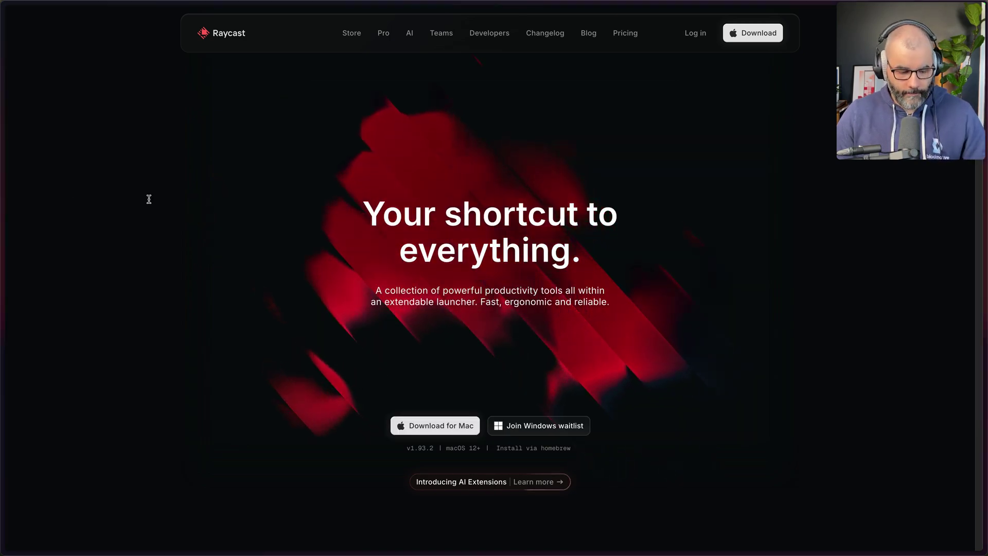
{"action": "key", "text": "super+Tab"}
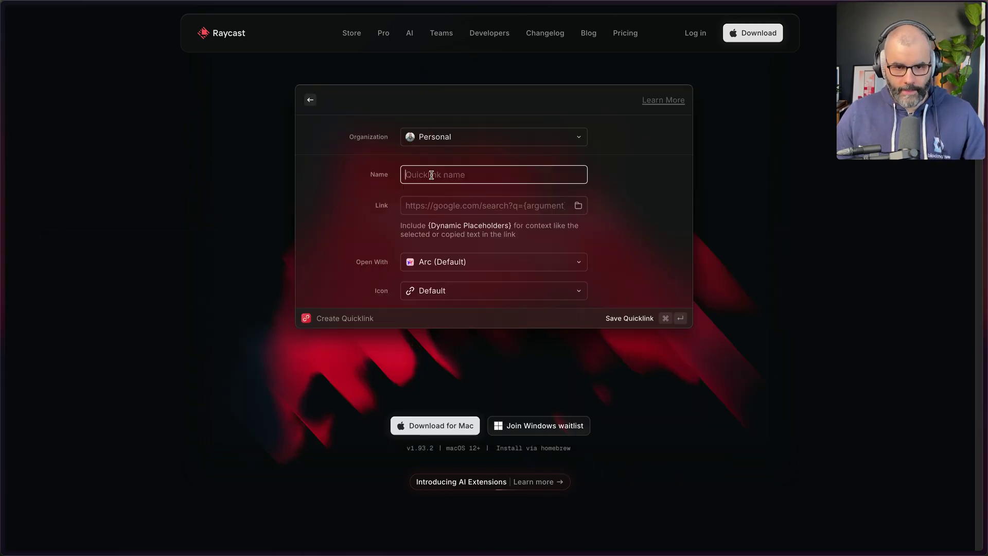
{"action": "type", "text": "raycast website"}
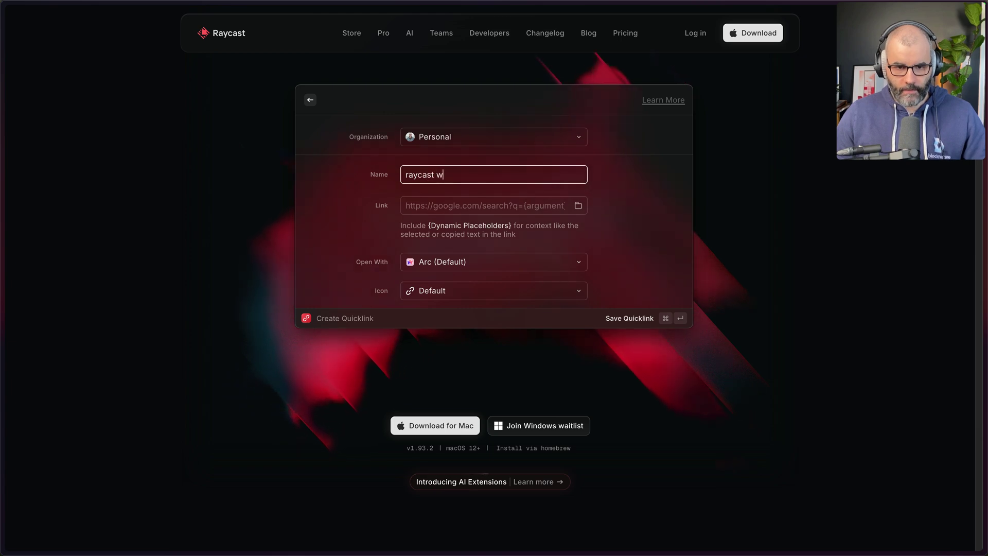
{"action": "key", "text": "Tab"}
{"action": "type", "text": "https://www.raycast.com/"}
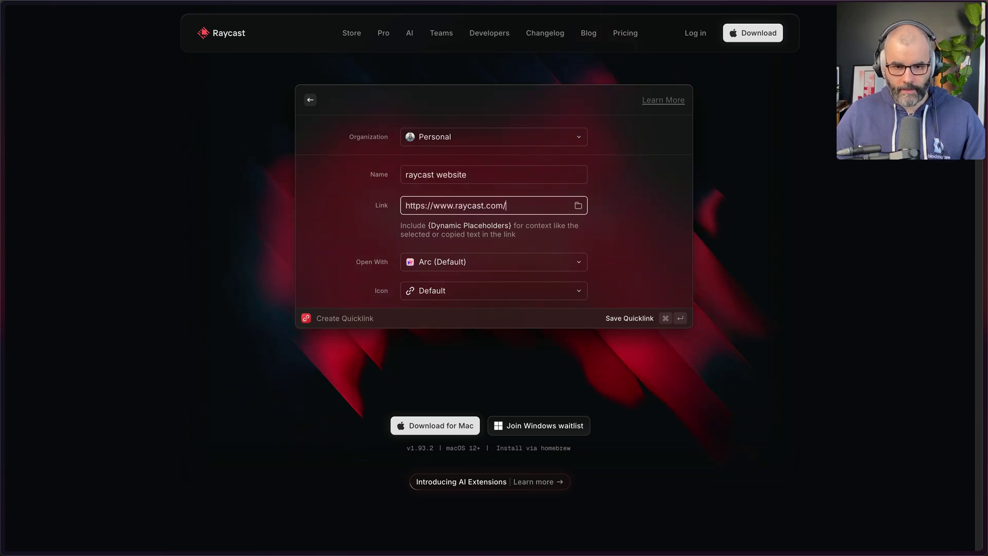
Step: View the quicklink's file chooser and its Open With application choices without selecting anything
{"action": "left_click", "coordinate": [577, 207]}
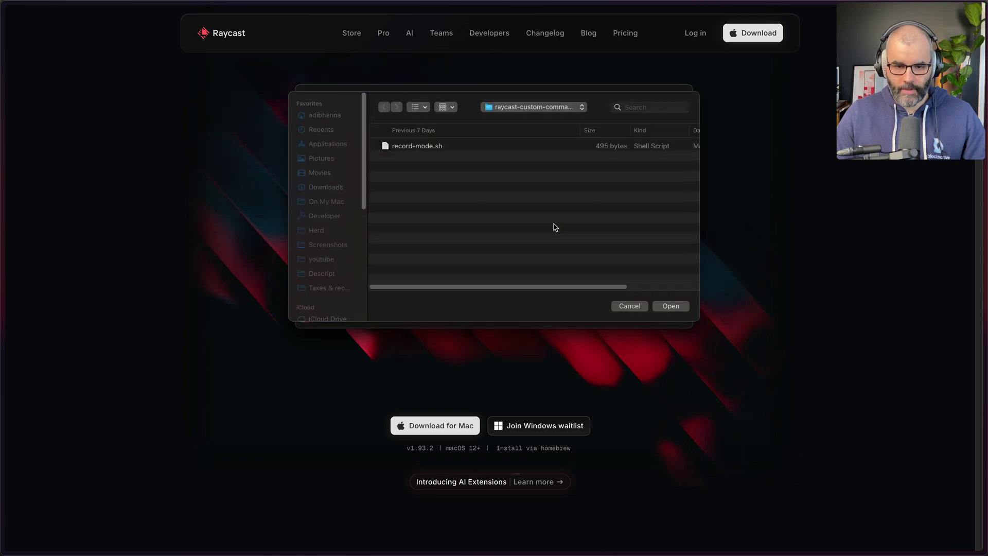
{"action": "left_click", "coordinate": [630, 310]}
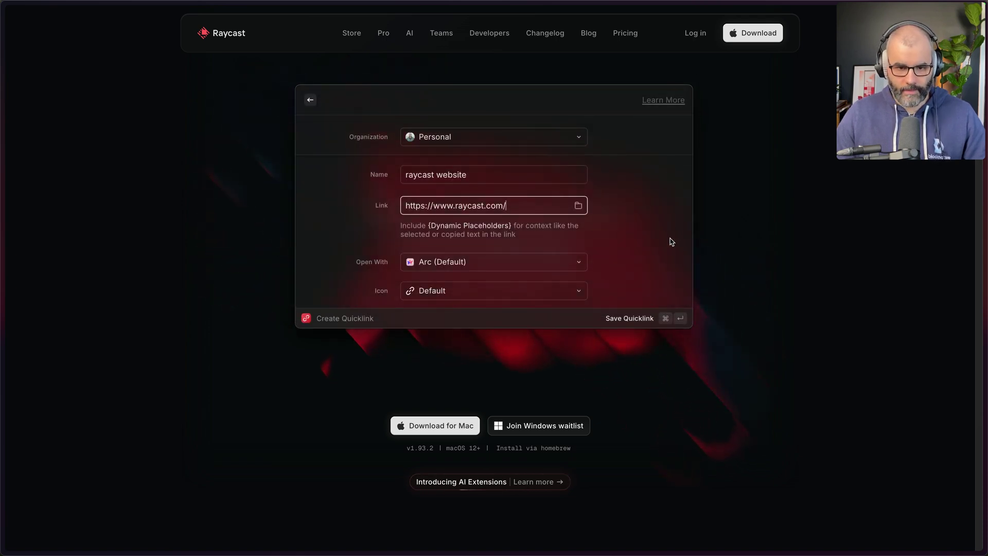
{"action": "scroll", "coordinate": [346, 245], "scroll_direction": "down", "scroll_amount": 2}
{"action": "left_click", "coordinate": [436, 248]}
{"action": "key", "text": "Escape"}
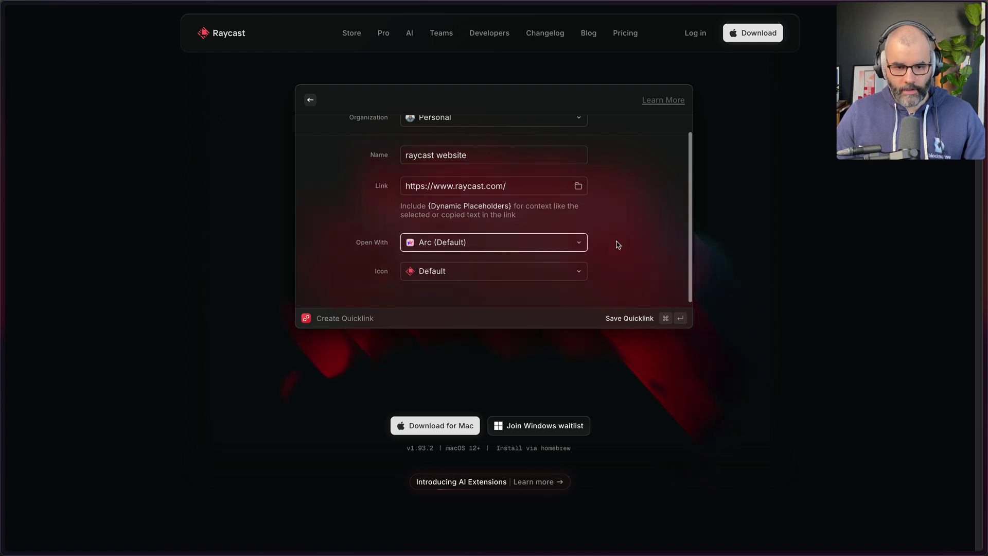
Step: Save the quicklink, find it in the launcher with the query "raycas", and open it in Arc
{"action": "key", "text": "Escape"}
{"action": "type", "text": "rayu"}
{"action": "key", "text": "BackSpace"}
{"action": "type", "text": "cas"}
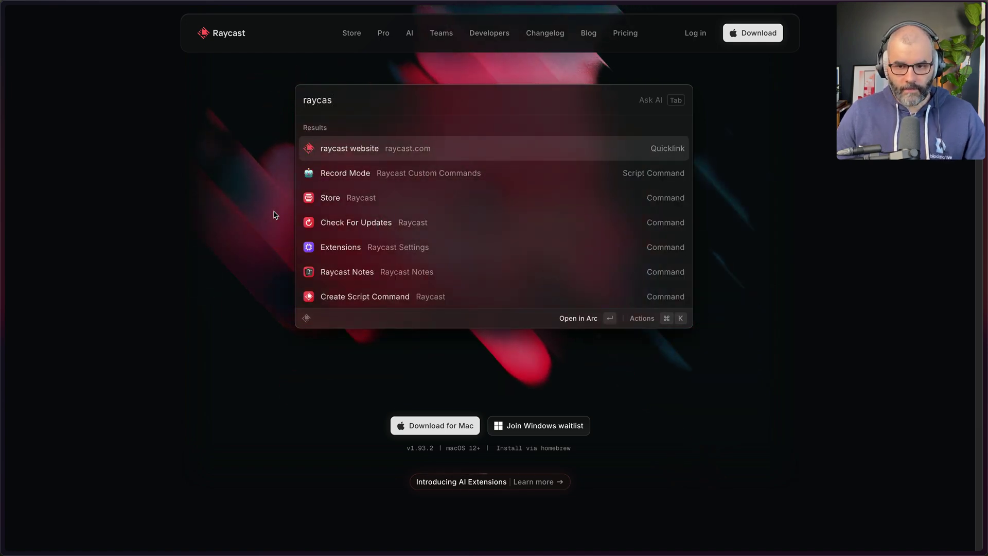
{"action": "key", "text": "Return"}
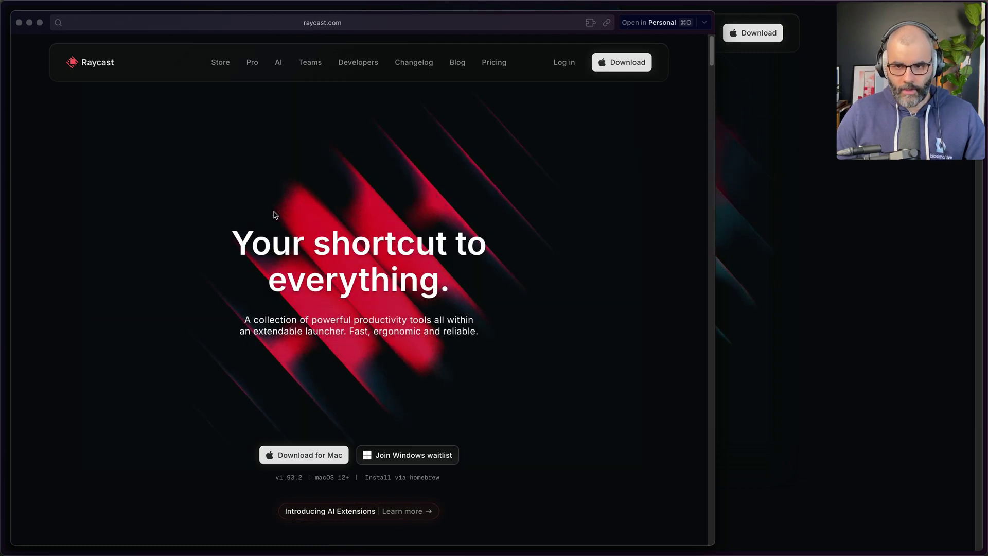
{"action": "key", "text": "super+o"}
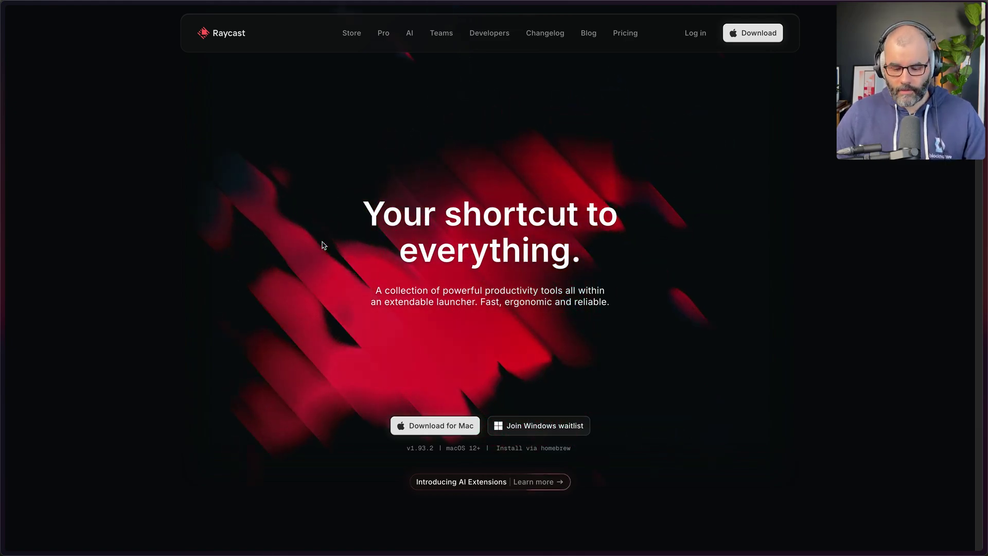
Step: Run the Search Menu Items command over the browser and browse Arc's menu items from the app menu to the window and tab commands
{"action": "key", "text": "alt+space"}
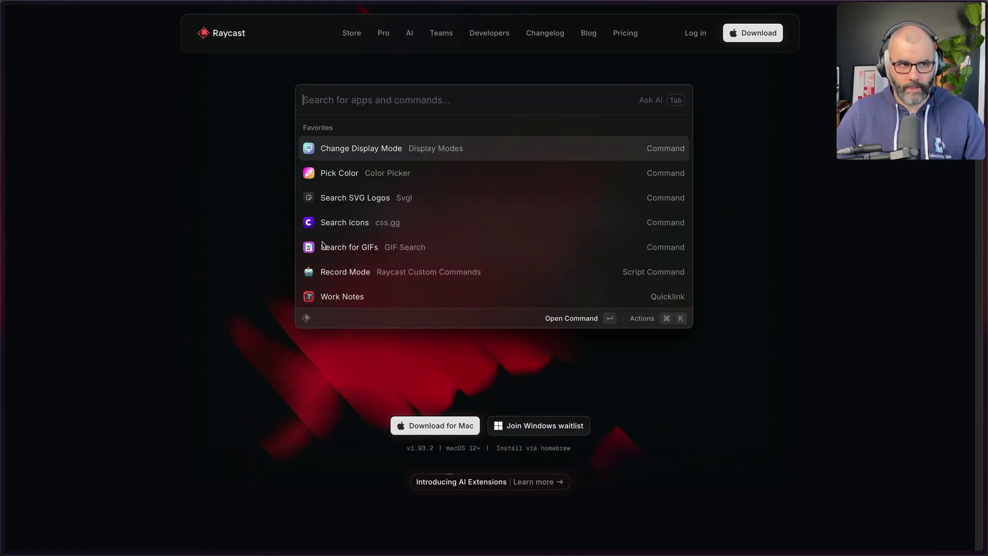
{"action": "type", "text": "search menu"}
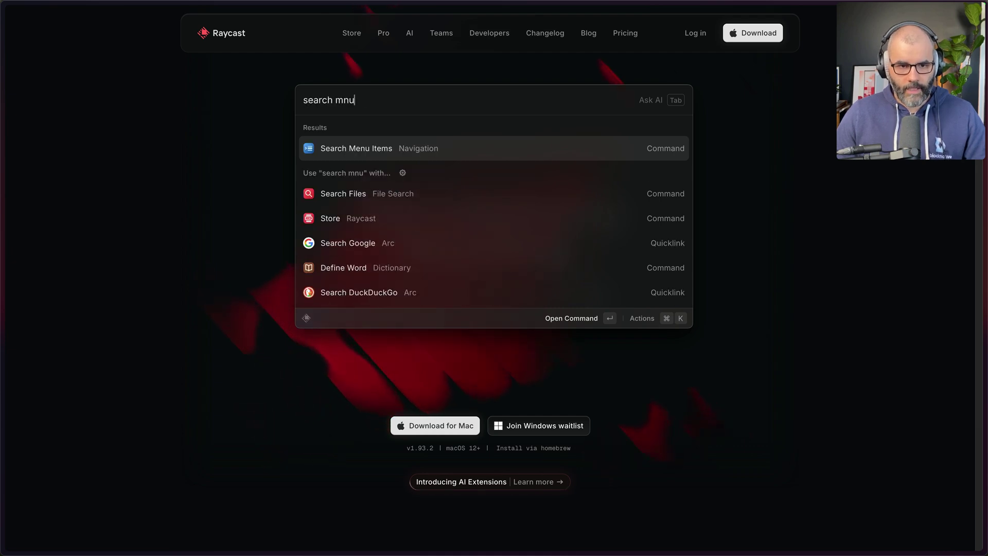
{"action": "key", "text": "Return"}
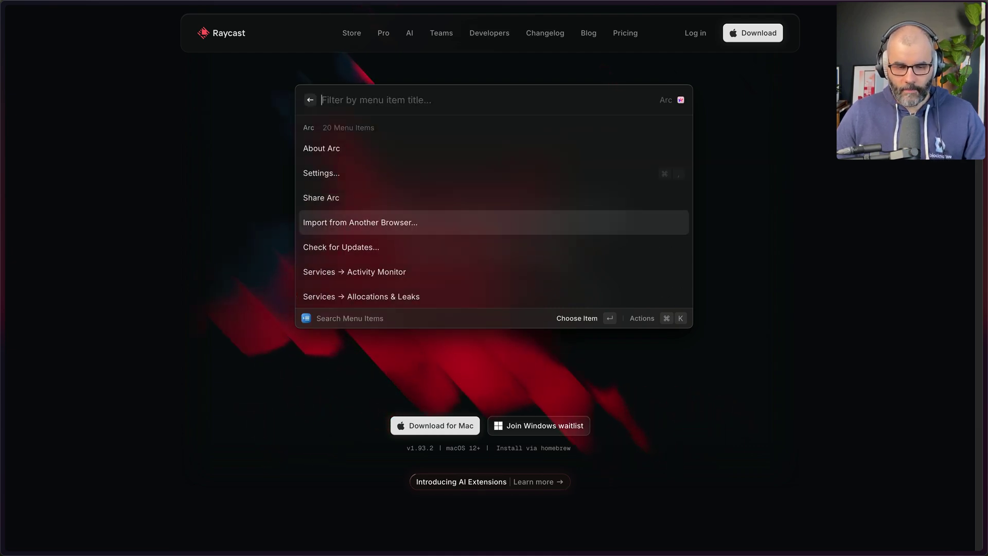
{"action": "key", "text": "Down"}
{"action": "key", "text": "Down"}
{"action": "key", "text": "Down"}
{"action": "key", "text": "Down"}
{"action": "key", "text": "Down"}
{"action": "key", "text": "Down"}
{"action": "key", "text": "Down"}
{"action": "key", "text": "Down"}
{"action": "key", "text": "Down"}
{"action": "key", "text": "Down"}
{"action": "key", "text": "Down"}
{"action": "key", "text": "Down"}
{"action": "key", "text": "Down"}
{"action": "key", "text": "Down"}
{"action": "key", "text": "Down"}
{"action": "key", "text": "Down"}
{"action": "key", "text": "Down"}
{"action": "key", "text": "Down"}
{"action": "key", "text": "Down"}
{"action": "key", "text": "Down"}
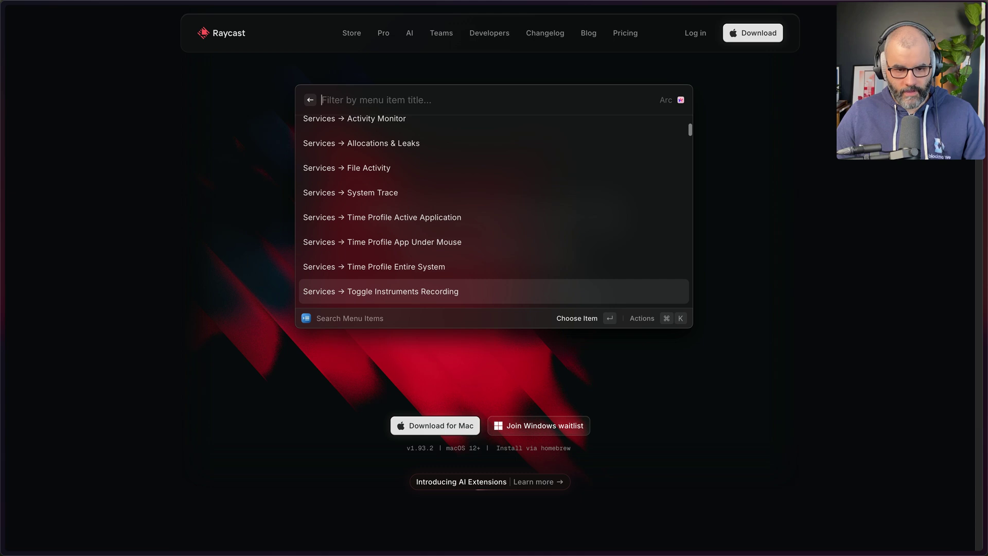
{"action": "key", "text": "Down"}
{"action": "key", "text": "Down"}
{"action": "key", "text": "Down"}
{"action": "key", "text": "Down"}
{"action": "key", "text": "Down"}
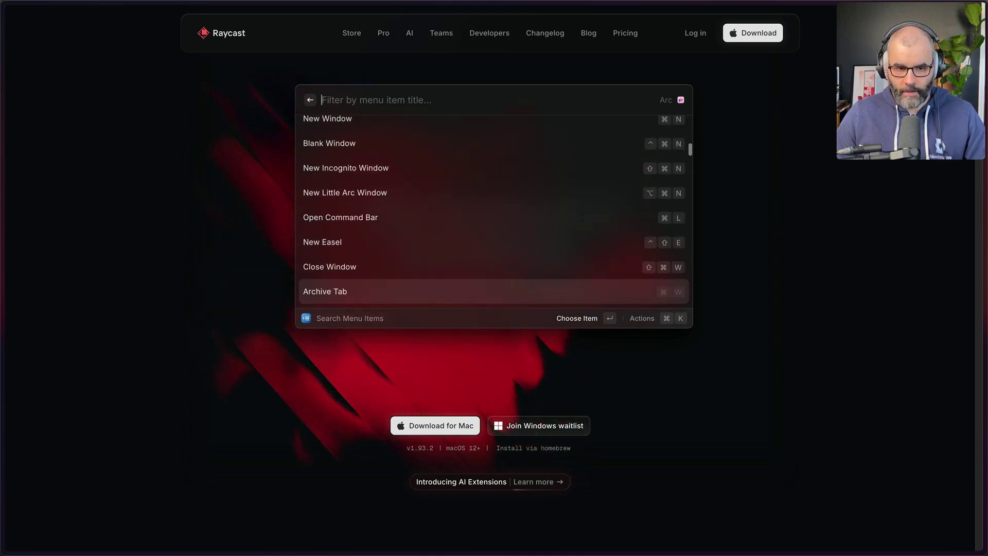
{"action": "key", "text": "Escape"}
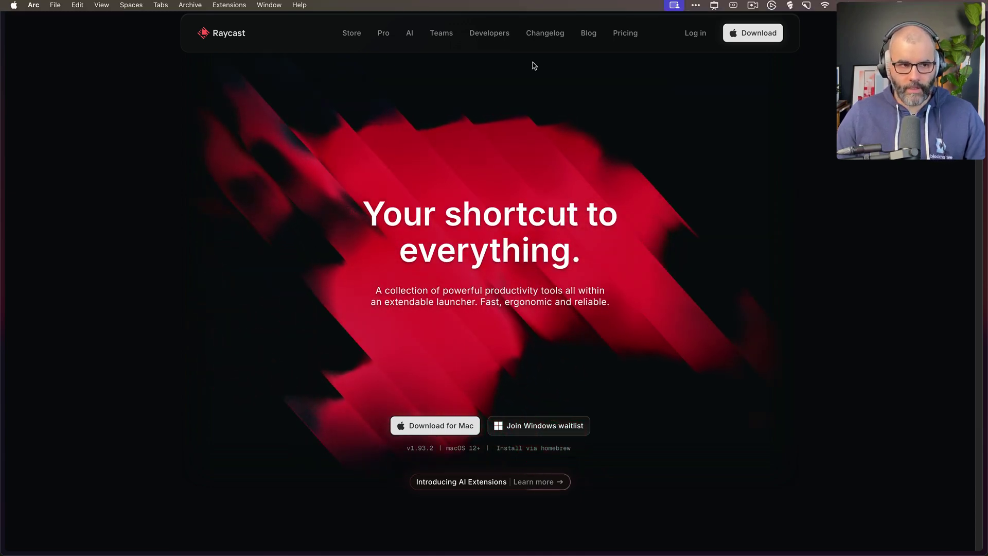
Step: Run Search Menu Items once more, look through Arc's first entries down to the Services items, and close the list
{"action": "key", "text": "alt+space"}
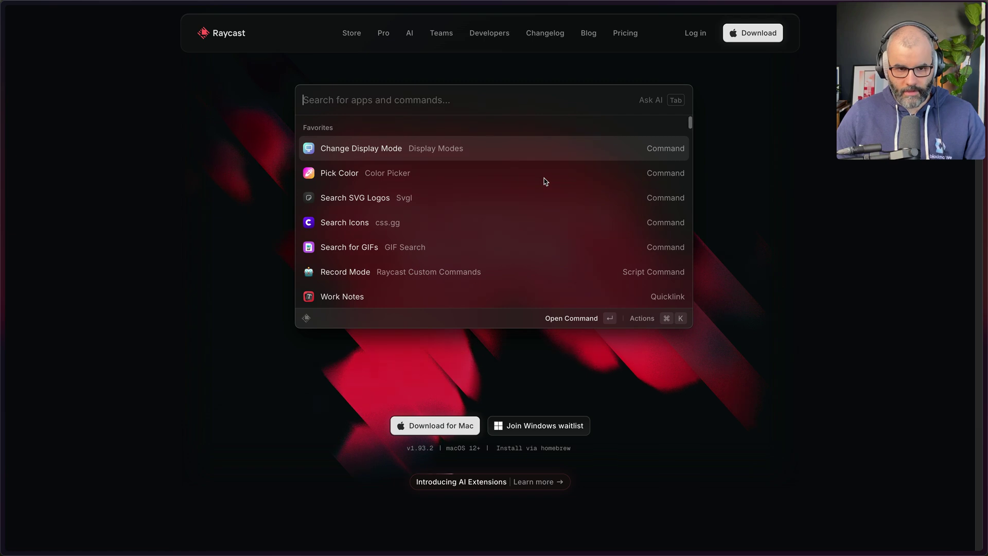
{"action": "type", "text": "search menu"}
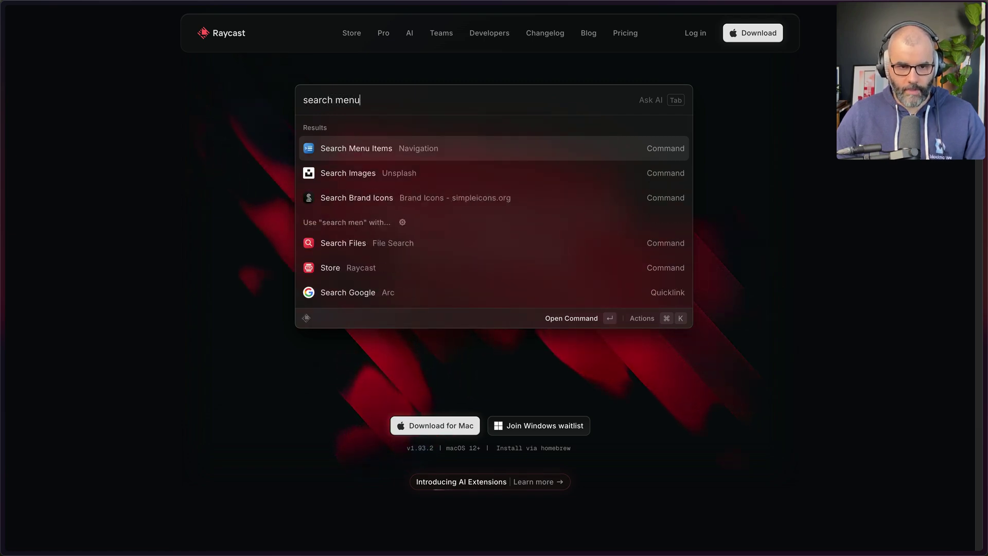
{"action": "key", "text": "Return"}
{"action": "key", "text": "Down"}
{"action": "key", "text": "Down"}
{"action": "key", "text": "Down"}
{"action": "key", "text": "Down"}
{"action": "key", "text": "Down"}
{"action": "key", "text": "Down"}
{"action": "key", "text": "Down"}
{"action": "key", "text": "Down"}
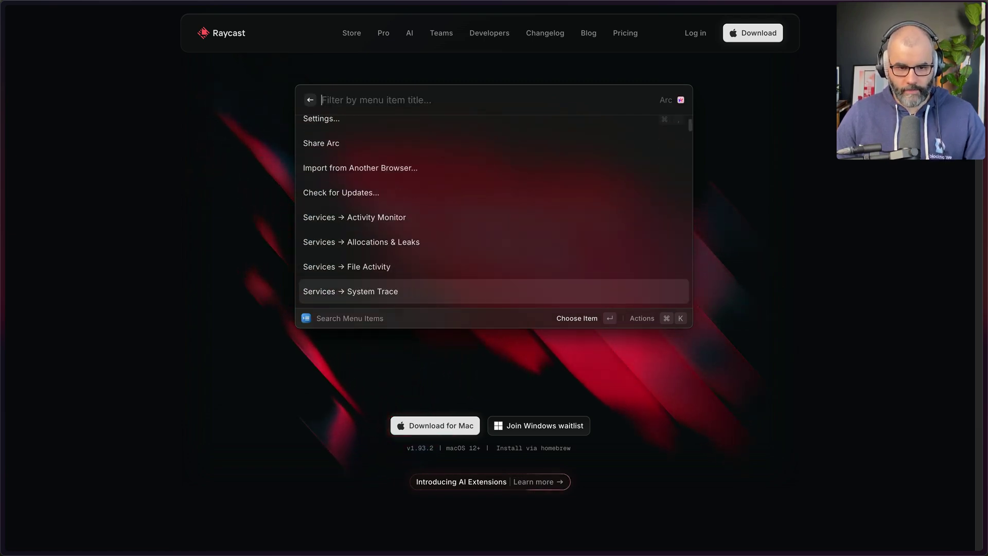
{"action": "key", "text": "Escape"}
{"action": "key", "text": "Escape"}
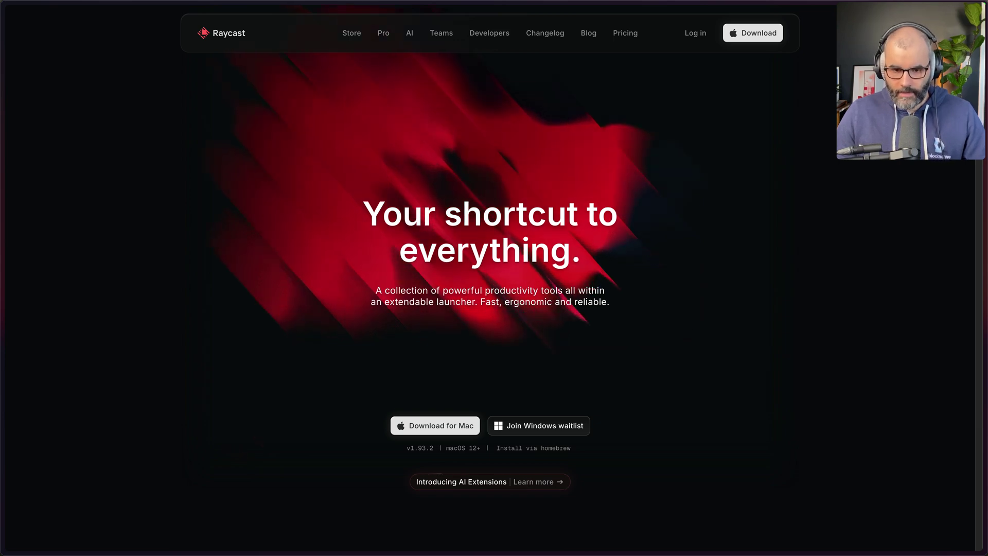
Step: Look over the AI page of the Raycast website
{"action": "key", "text": "alt+space"}
{"action": "key", "text": "Escape"}
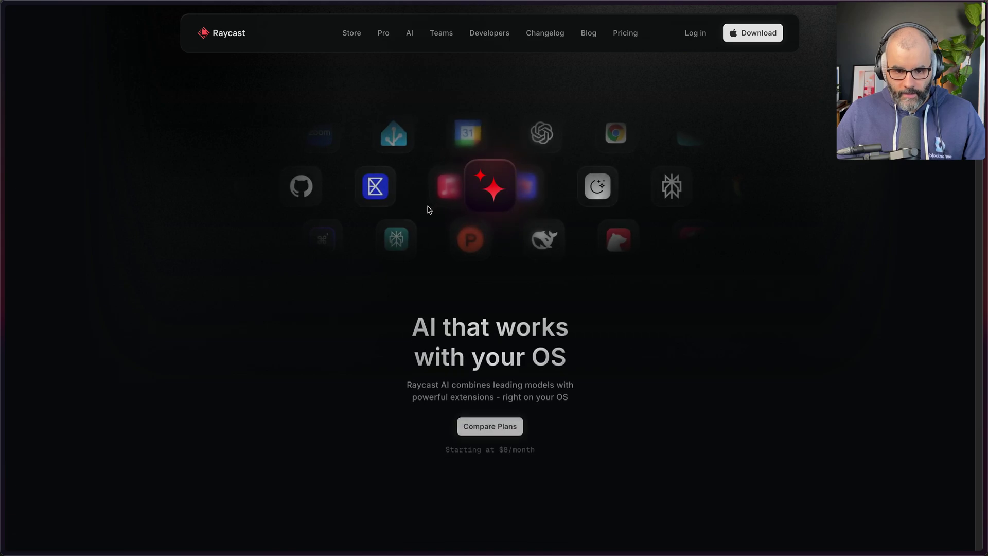
{"action": "scroll", "coordinate": [442, 273], "scroll_direction": "down", "scroll_amount": 1}
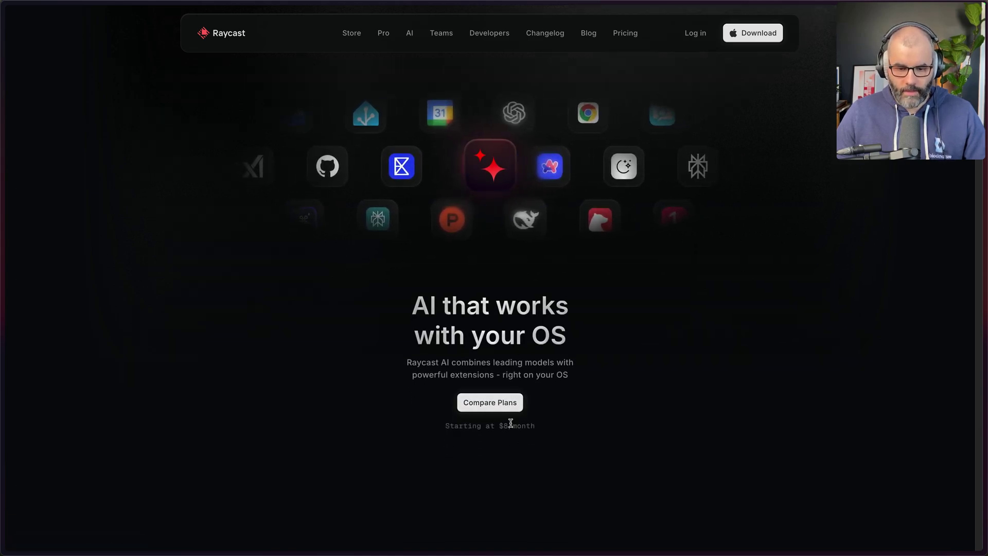
Step: Bring up the Raycast browser extension page, run the Summarize Webpage AI command on it, and read the summary
{"action": "key", "text": "super+bracketleft"}
{"action": "key", "text": "alt+space"}
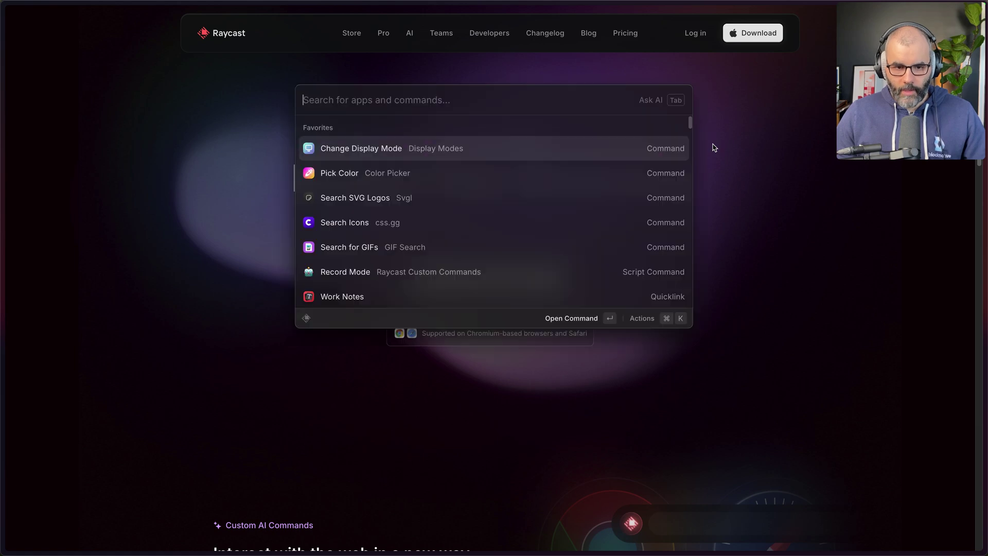
{"action": "type", "text": "sy"}
{"action": "key", "text": "BackSpace"}
{"action": "type", "text": "u"}
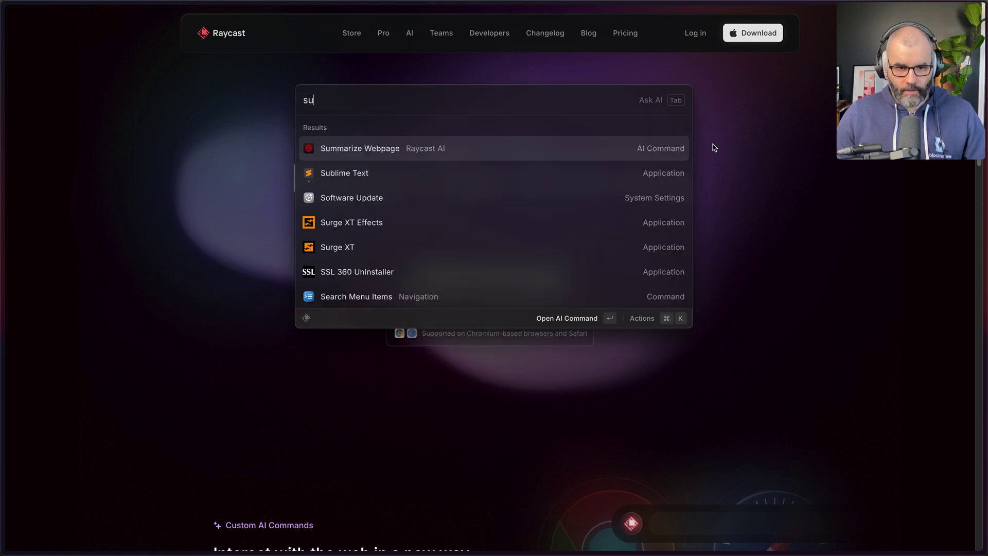
{"action": "key", "text": "Return"}
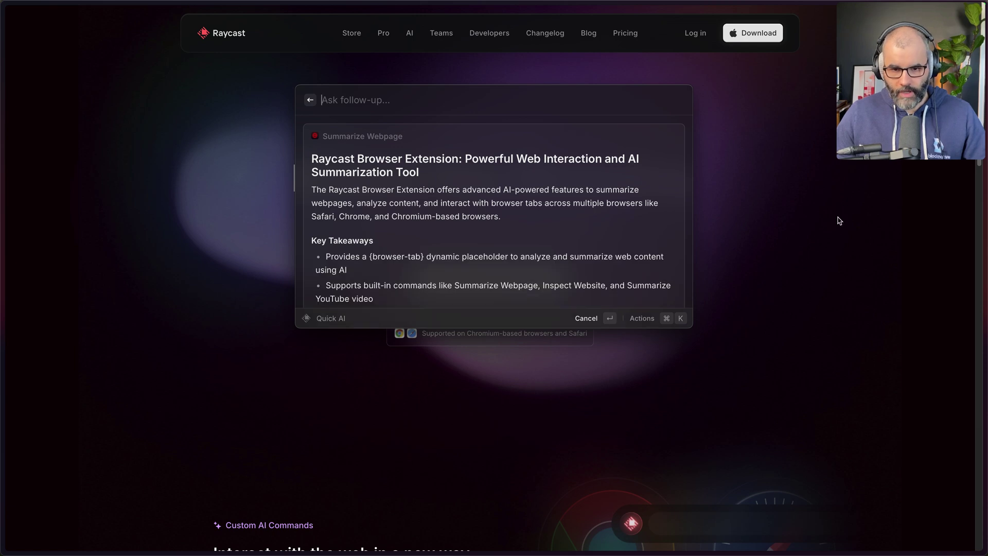
{"action": "scroll", "coordinate": [465, 225], "scroll_direction": "up", "scroll_amount": 3}
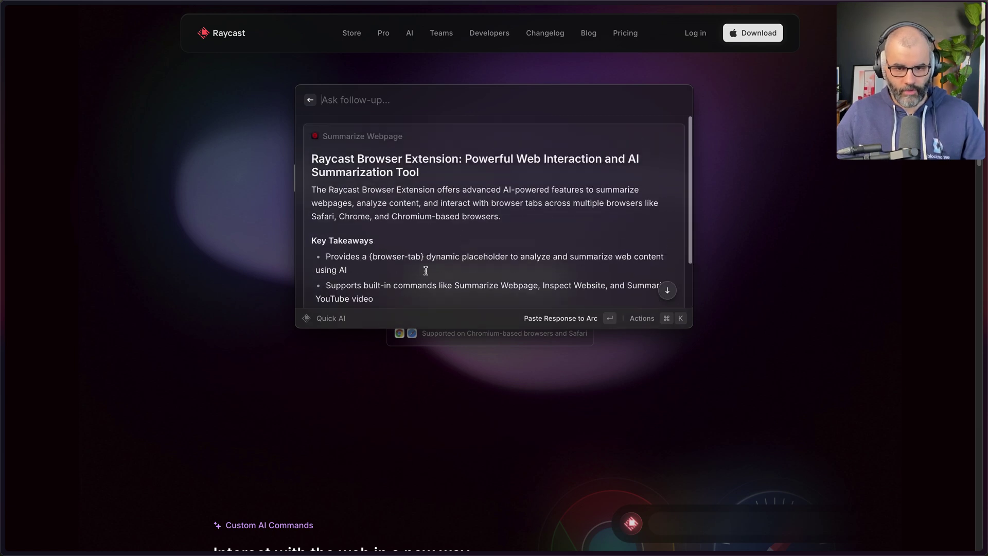
{"action": "scroll", "coordinate": [450, 251], "scroll_direction": "down", "scroll_amount": 1}
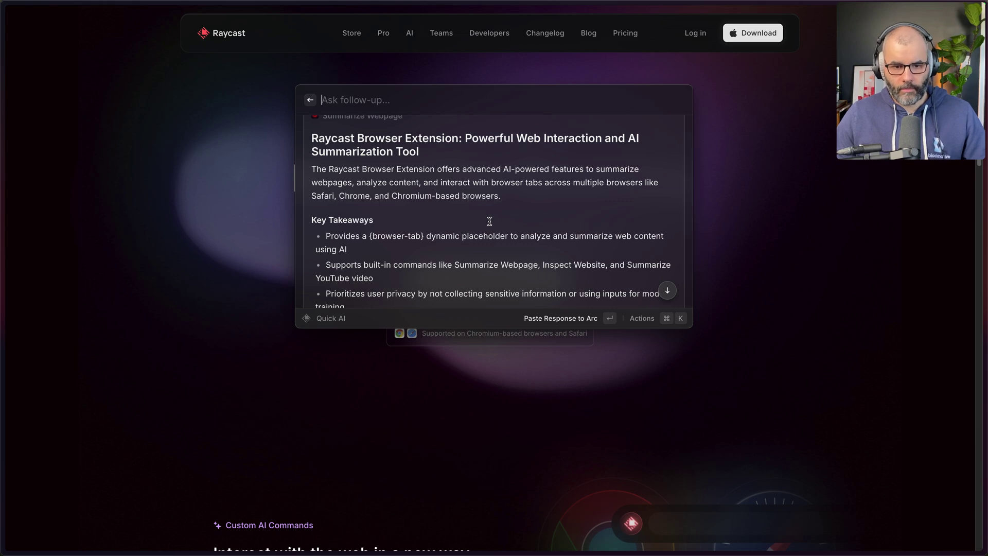
{"action": "scroll", "coordinate": [481, 229], "scroll_direction": "up", "scroll_amount": 1}
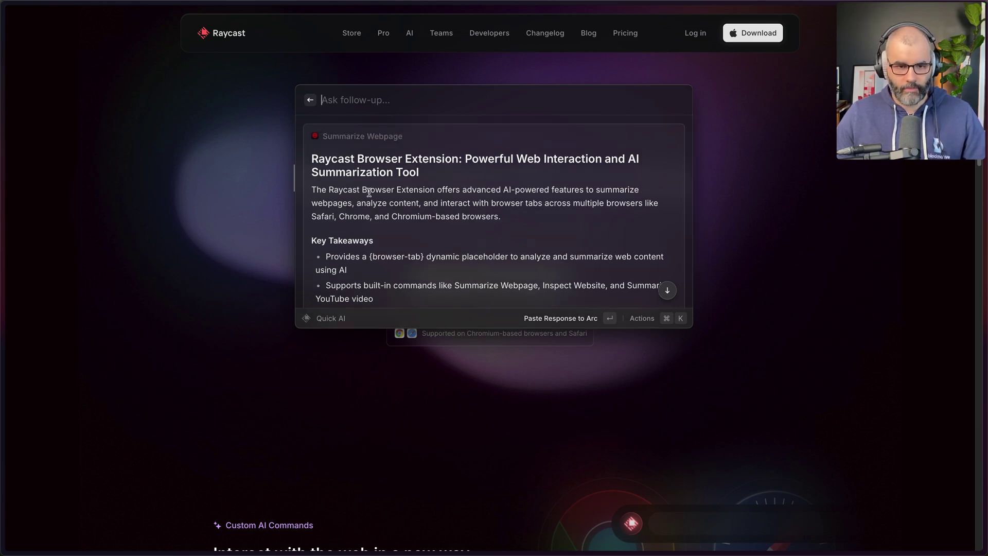
Step: Close the AI summary, open the Raycast website's extension store, and bring up the Arc extension page by searching for "arc"
{"action": "key", "text": "Escape"}
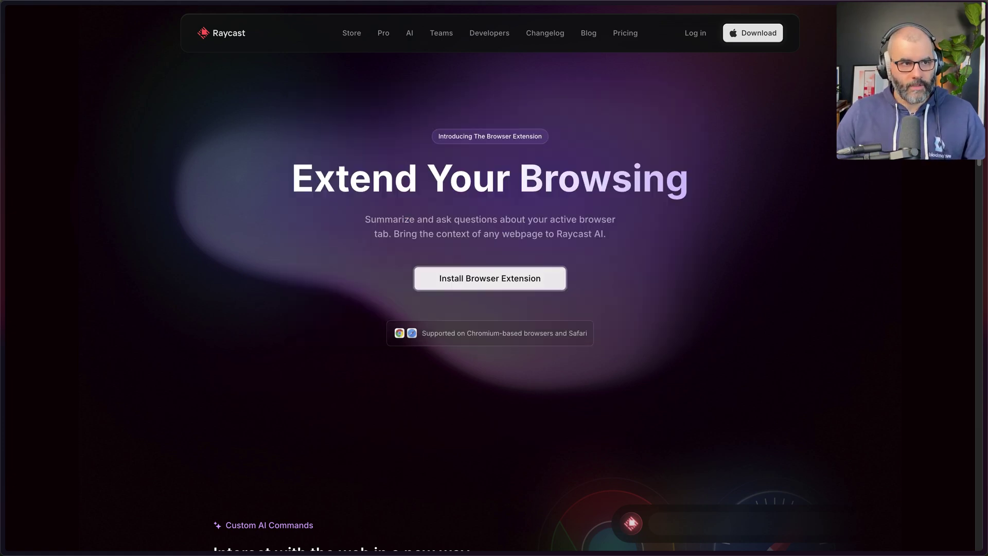
{"action": "left_click", "coordinate": [350, 33]}
{"action": "left_click", "coordinate": [438, 332]}
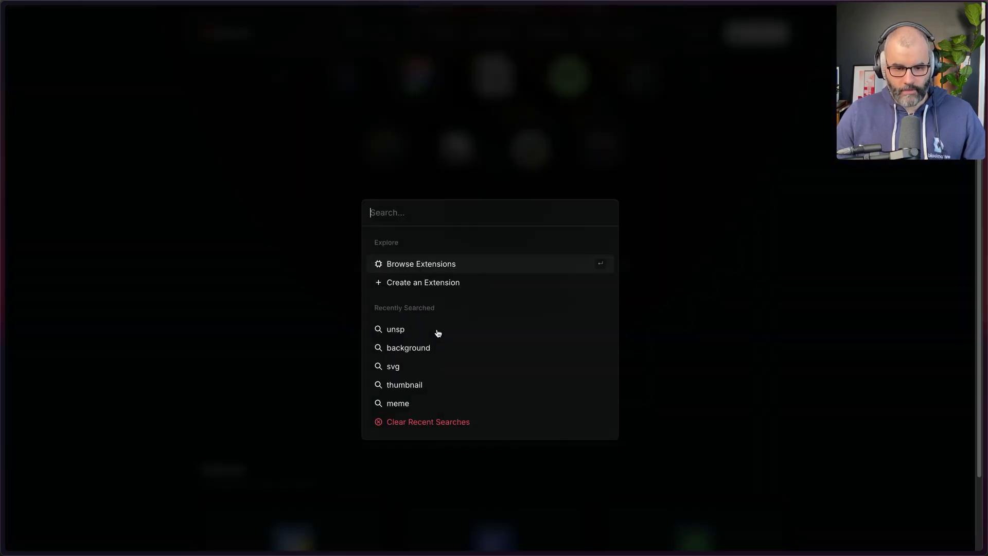
{"action": "type", "text": "arc"}
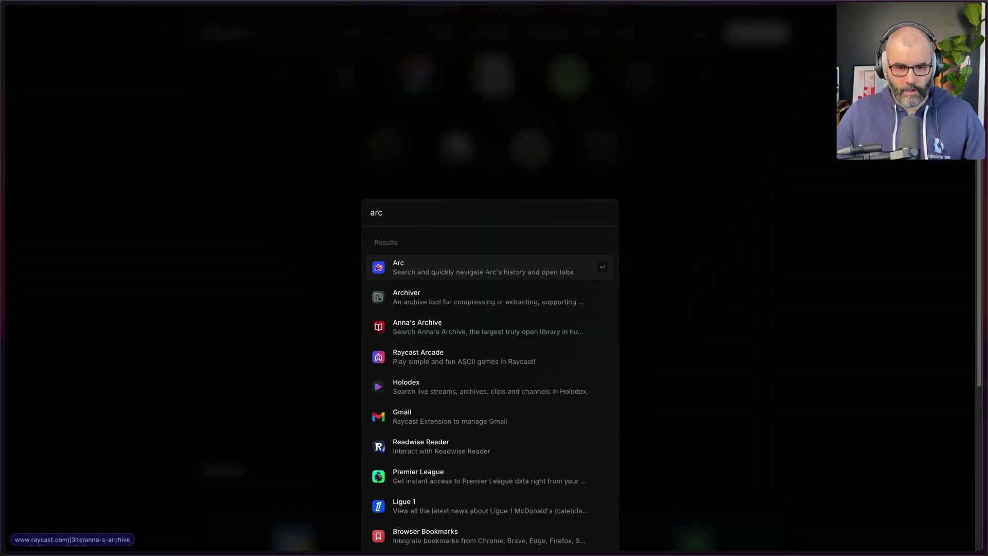
{"action": "key", "text": "Return"}
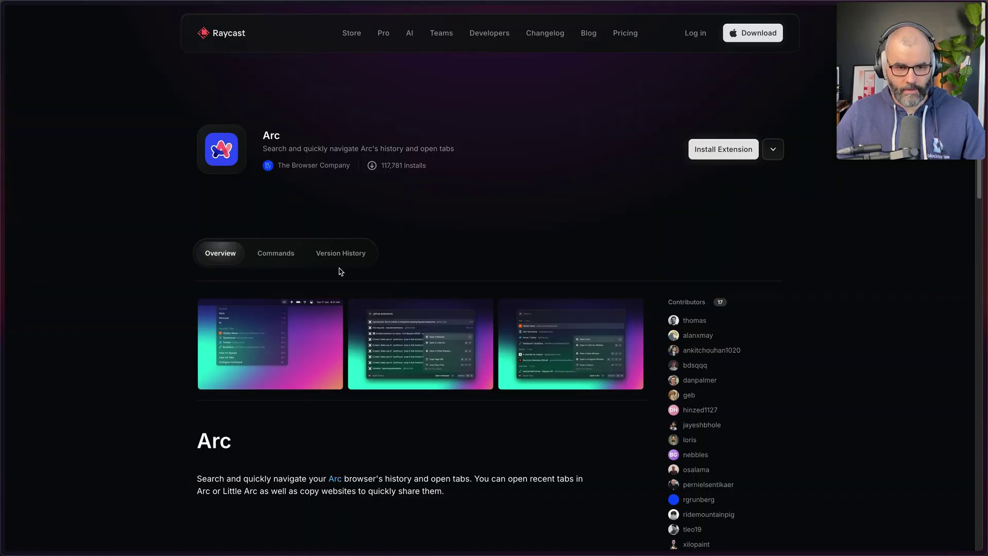
Step: Run Raycast's own Store command, search it for "arc", and close the launcher
{"action": "key", "text": "alt+space"}
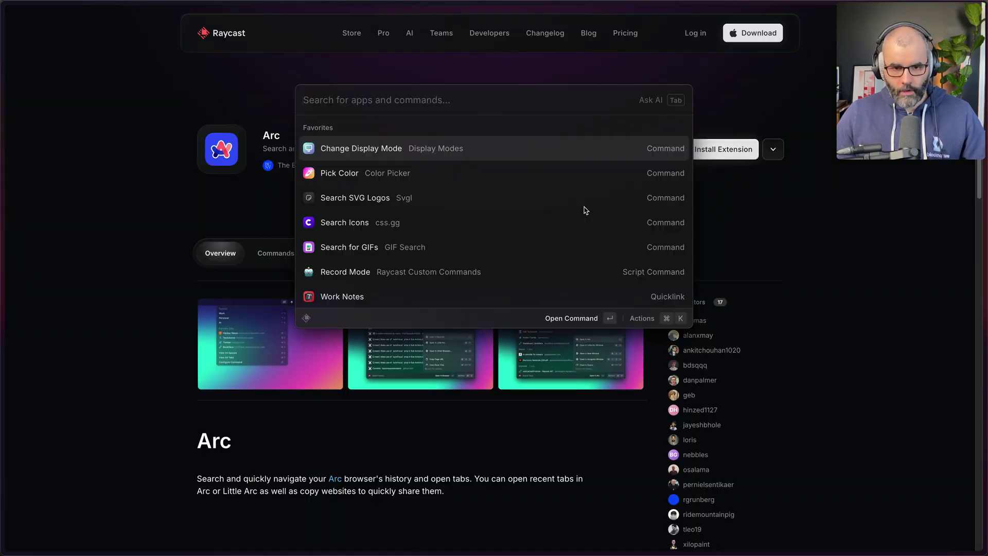
{"action": "type", "text": "store"}
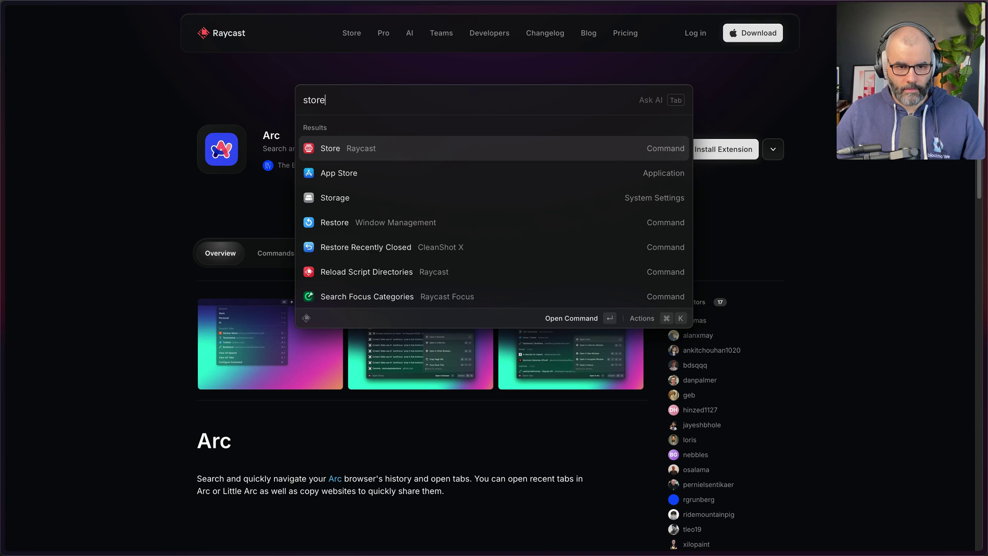
{"action": "key", "text": "Return"}
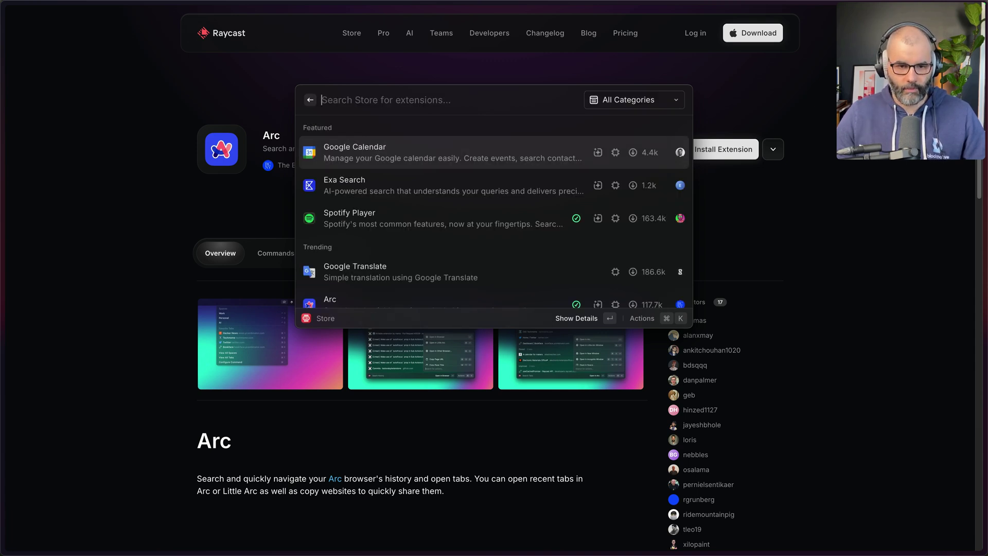
{"action": "type", "text": "arc"}
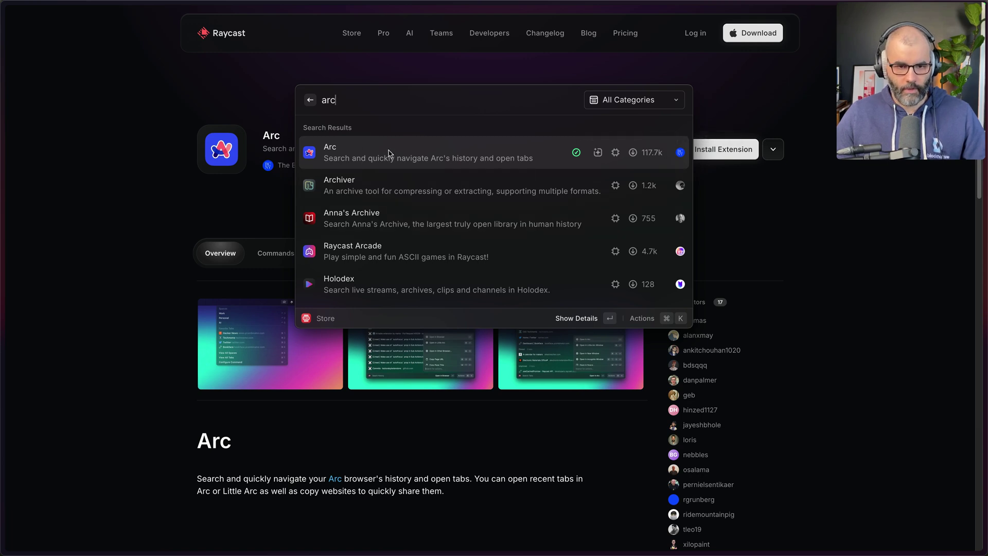
{"action": "key", "text": "Escape"}
{"action": "key", "text": "Escape"}
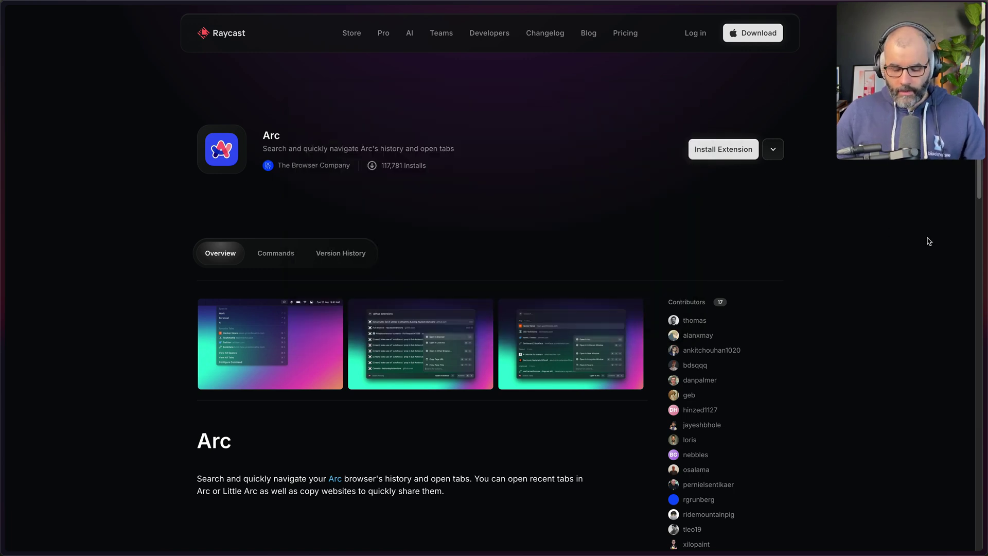
Step: Search the launcher for "arc" and look through the Arc extension's commands down to the Arc application entry, then close it
{"action": "key", "text": "alt+space"}
{"action": "type", "text": "arc"}
{"action": "key", "text": "Down"}
{"action": "key", "text": "Down"}
{"action": "key", "text": "Down"}
{"action": "key", "text": "Down"}
{"action": "key", "text": "Down"}
{"action": "key", "text": "Down"}
{"action": "key", "text": "Down"}
{"action": "key", "text": "Down"}
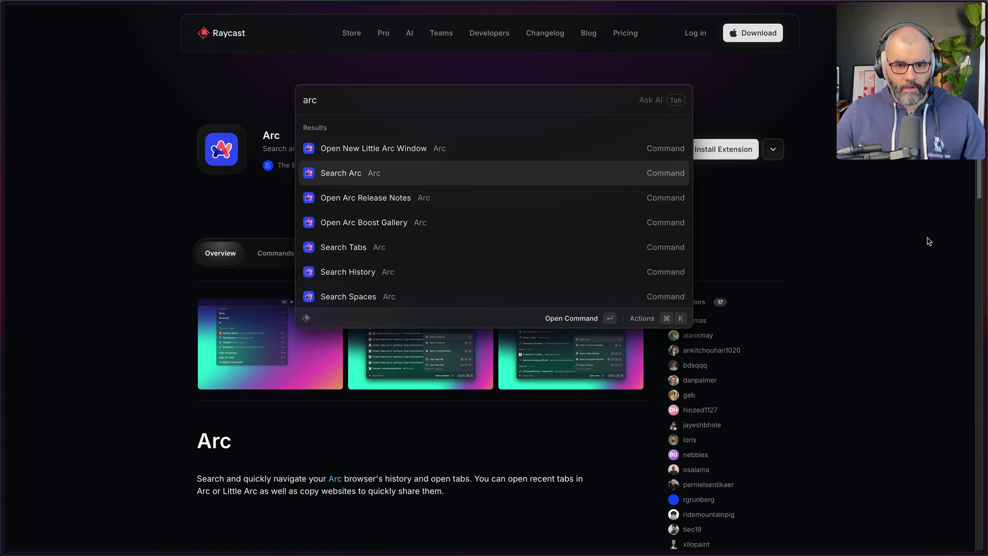
{"action": "key", "text": "Down"}
{"action": "key", "text": "Down"}
{"action": "key", "text": "Down"}
{"action": "key", "text": "Down"}
{"action": "key", "text": "Down"}
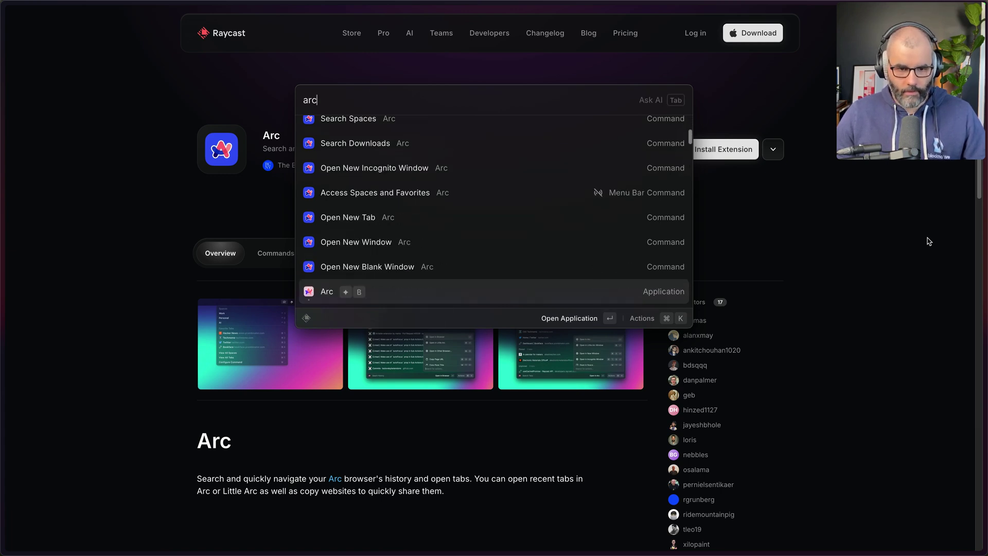
{"action": "key", "text": "Up"}
{"action": "key", "text": "Up"}
{"action": "key", "text": "Up"}
{"action": "key", "text": "Up"}
{"action": "key", "text": "Up"}
{"action": "key", "text": "Up"}
{"action": "key", "text": "Up"}
{"action": "key", "text": "Up"}
{"action": "key", "text": "Up"}
{"action": "key", "text": "Up"}
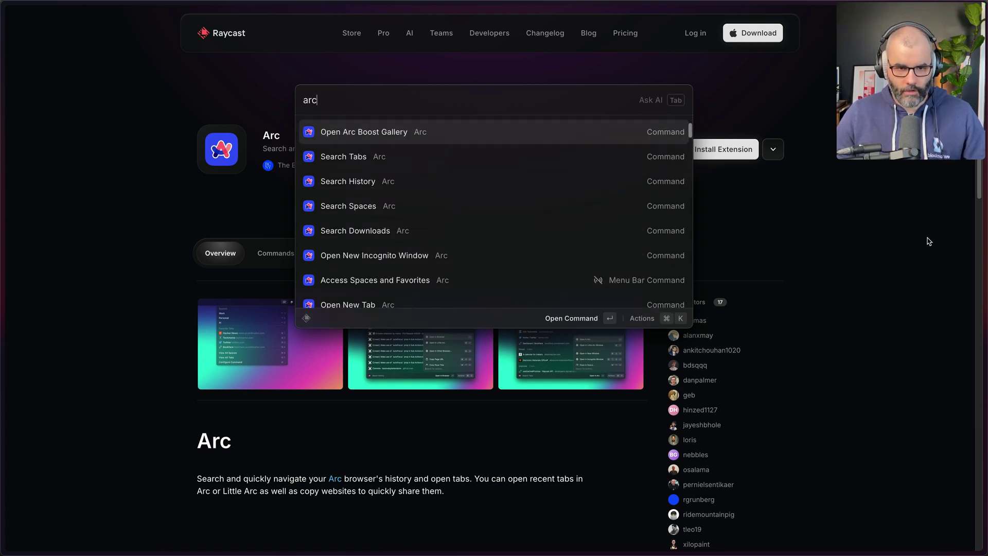
{"action": "key", "text": "Escape"}
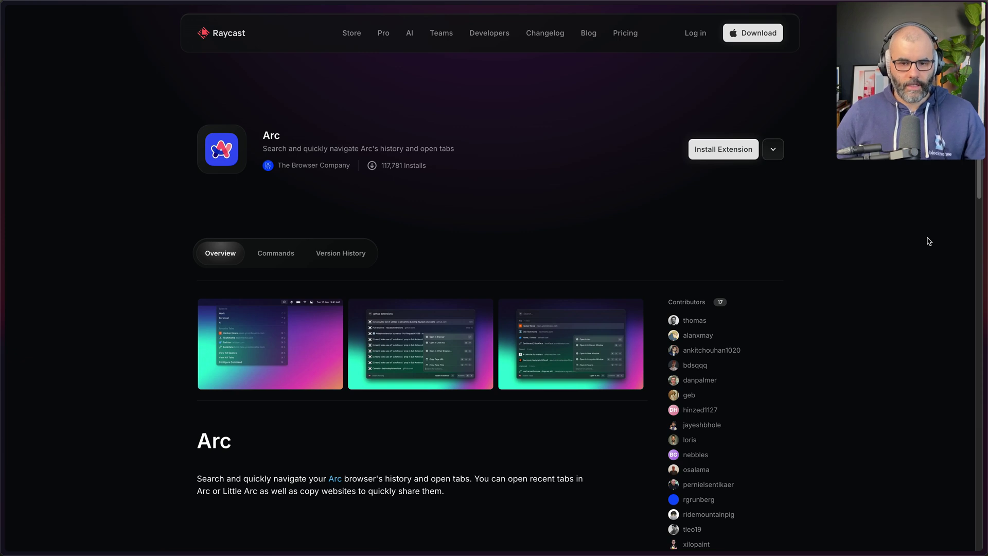
Step: Run the Pick Color command and sample the green at the lower-left corner of the middle preview image
{"action": "key", "text": "alt+space"}
{"action": "type", "text": "co"}
{"action": "key", "text": "Return"}
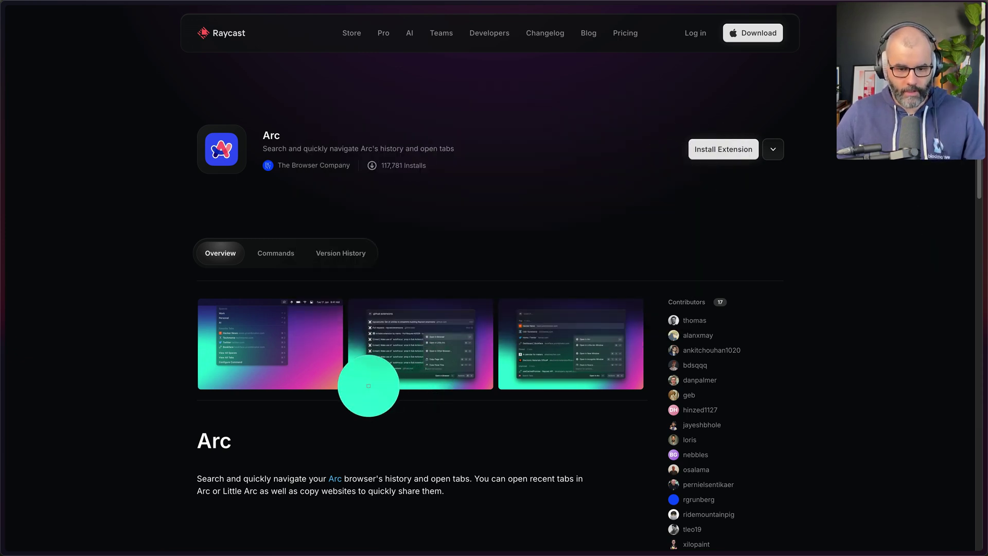
{"action": "left_click", "coordinate": [369, 385]}
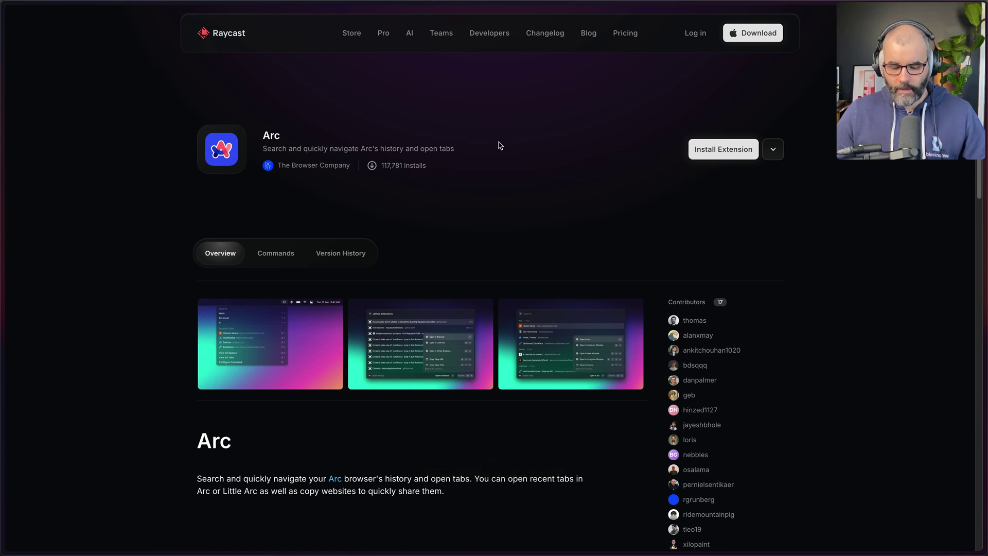
Step: Run the favourite Search Icons command, browse the css.gg arrow icons, and dismiss the launcher
{"action": "key", "text": "alt+space"}
{"action": "key", "text": "Down"}
{"action": "key", "text": "Down"}
{"action": "key", "text": "Down"}
{"action": "key", "text": "Return"}
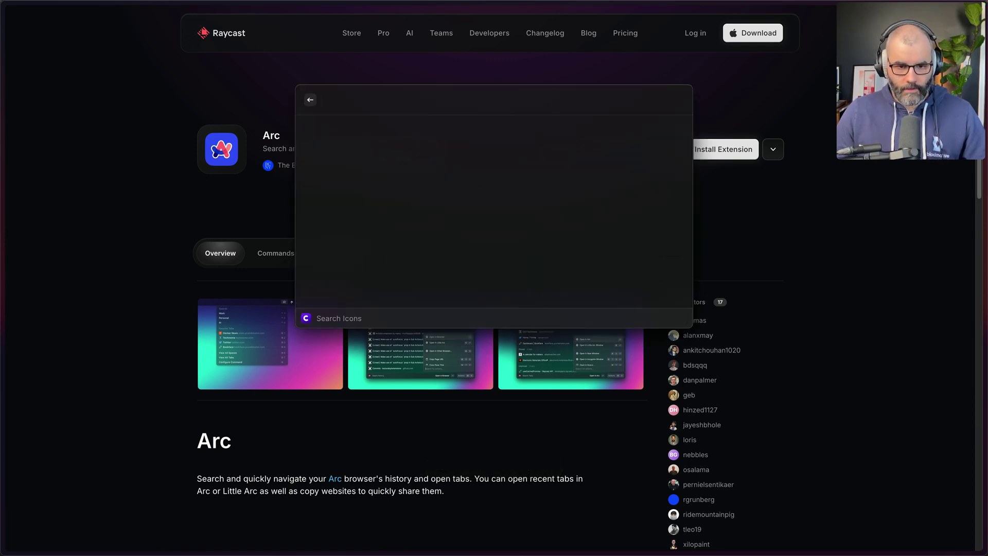
{"action": "scroll", "coordinate": [614, 218], "scroll_direction": "down", "scroll_amount": 10}
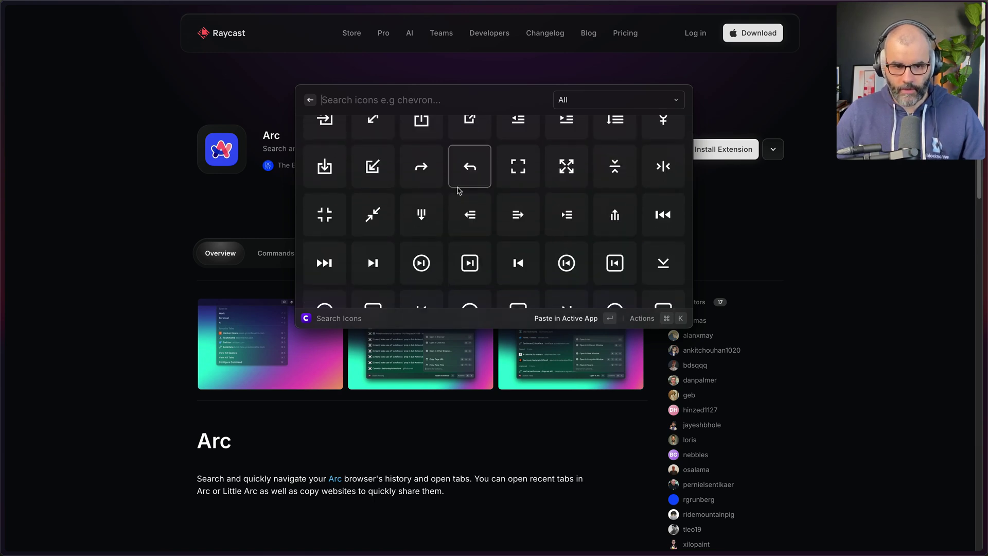
{"action": "scroll", "coordinate": [458, 191], "scroll_direction": "up", "scroll_amount": 8}
{"action": "key", "text": "Escape"}
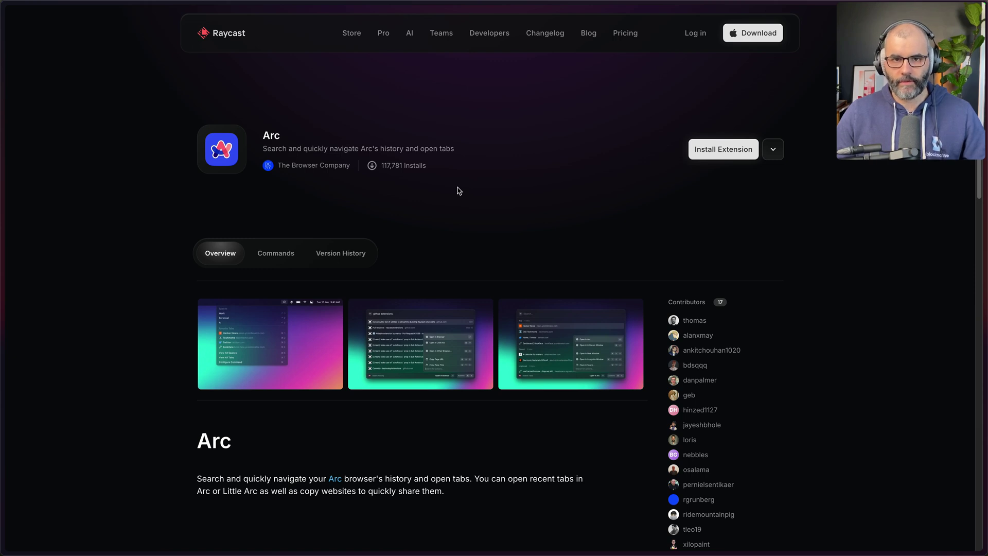
Step: Leave the icon grid, run Search SVG Logos, and copy the Go logo as light SVG text
{"action": "key", "text": "alt+space"}
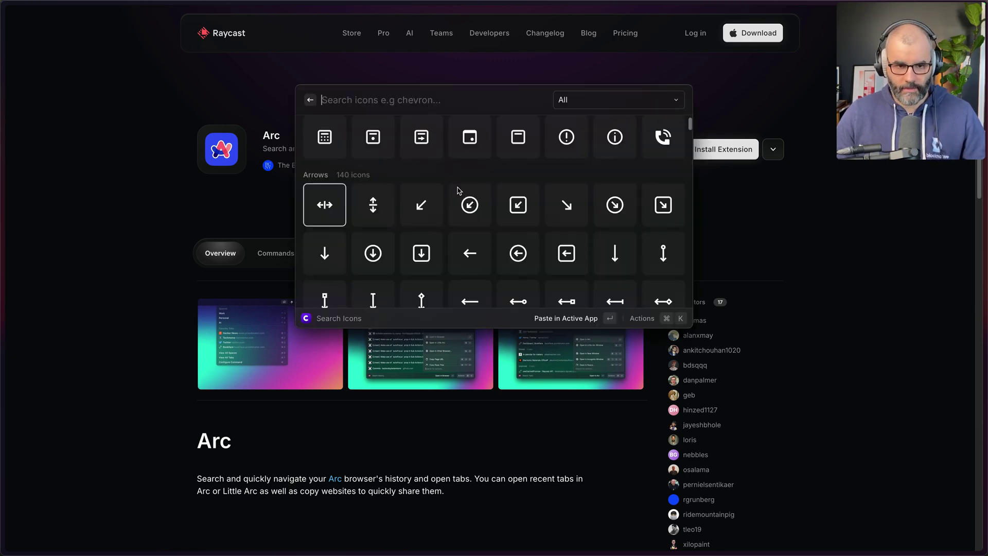
{"action": "key", "text": "Escape"}
{"action": "key", "text": "Return"}
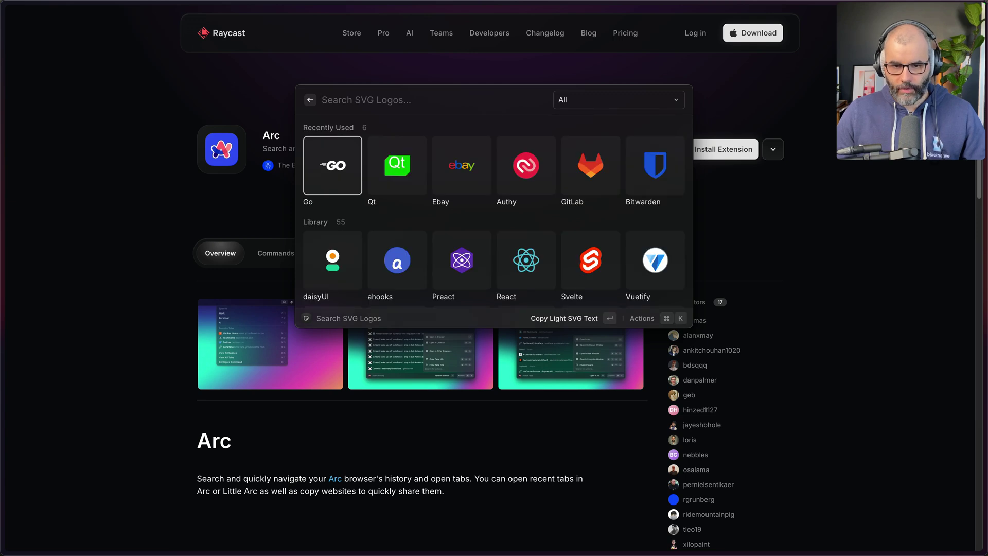
{"action": "key", "text": "Return"}
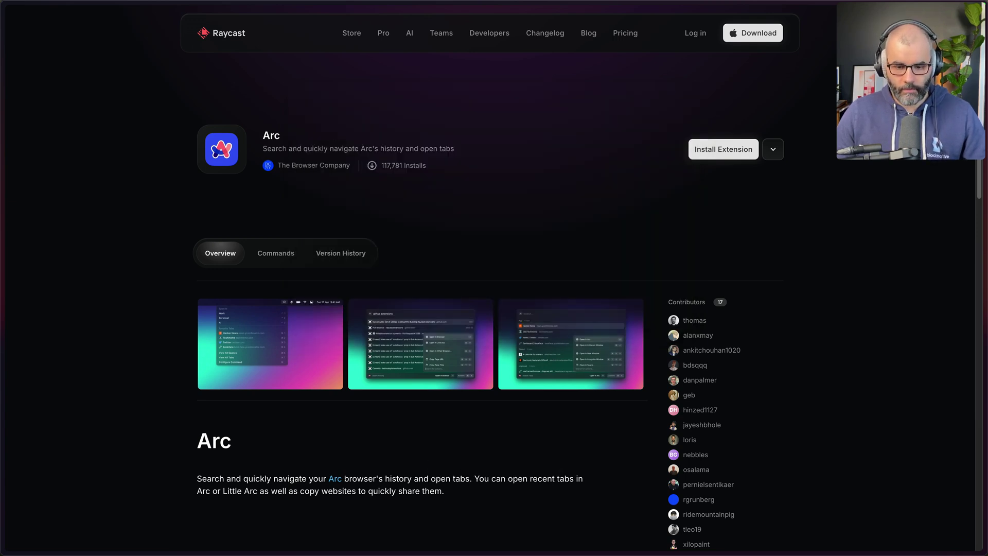
Step: Switch to Visual Studio Code and paste the copied SVG markup into a new untitled file
{"action": "key", "text": "alt+space"}
{"action": "type", "text": "cod"}
{"action": "key", "text": "Return"}
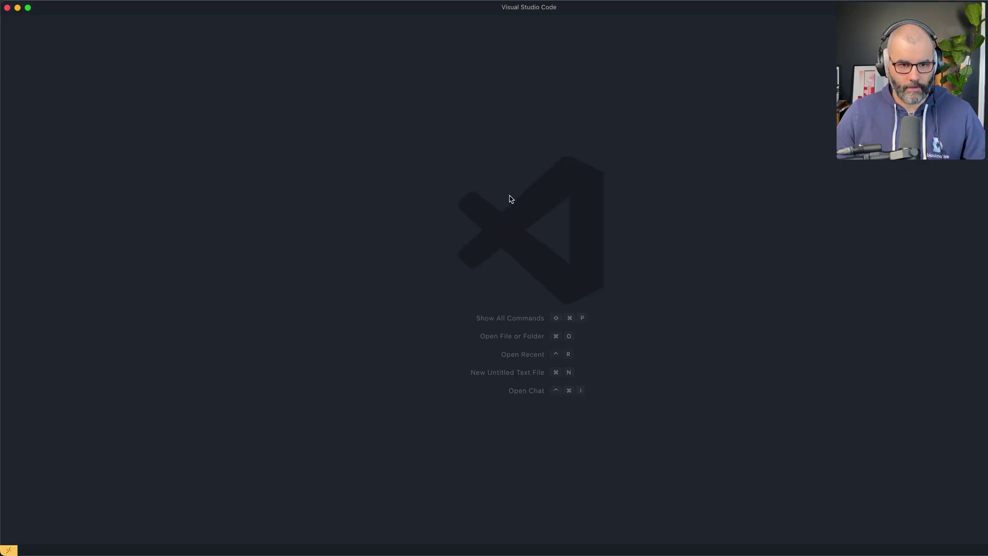
{"action": "key", "text": "super+n"}
{"action": "key", "text": "super+v"}
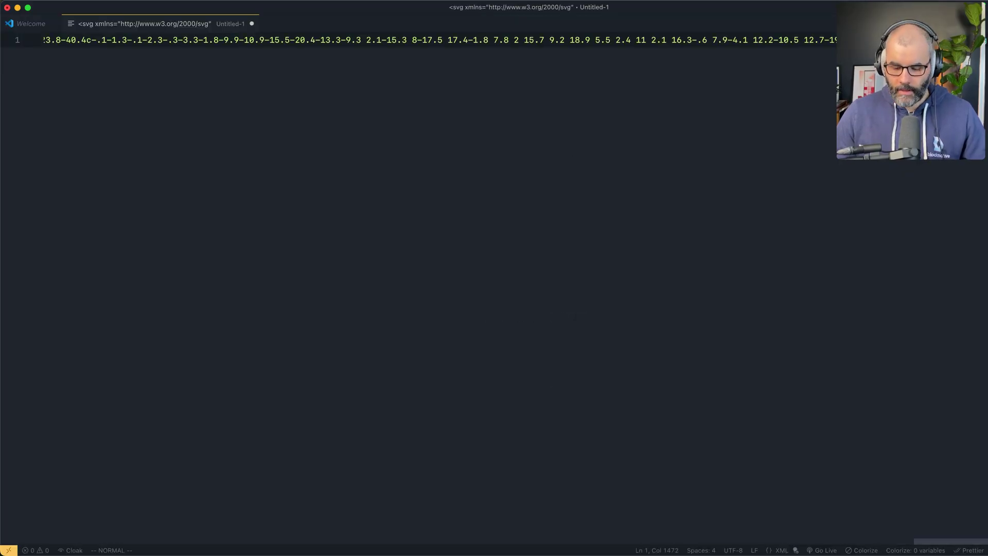
Step: Go to the start of the SVG line, discard the untitled file, and close the Visual Studio Code window
{"action": "key", "text": "0"}
{"action": "key", "text": "super+w"}
{"action": "left_click", "coordinate": [544, 325]}
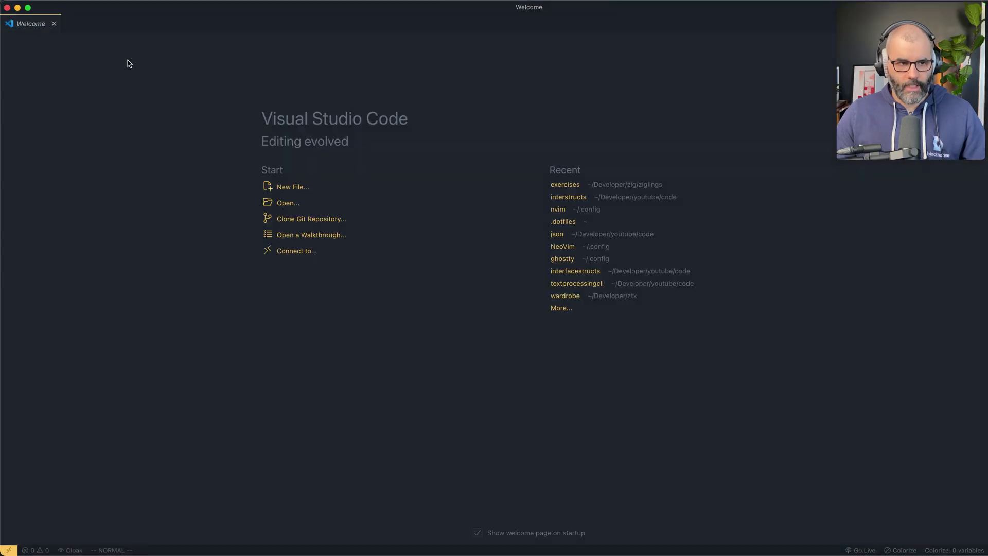
{"action": "left_click", "coordinate": [9, 8]}
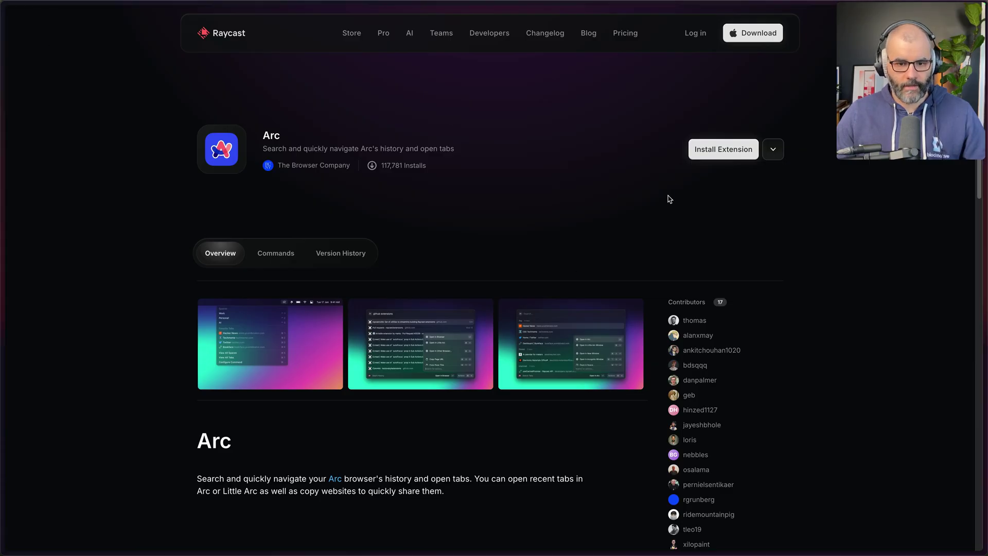
Step: Run the favourite Search for GIFs command, view the recent GIPHY GIFs, and return to the main command list
{"action": "key", "text": "alt+space"}
{"action": "key", "text": "Down"}
{"action": "key", "text": "Down"}
{"action": "key", "text": "Down"}
{"action": "key", "text": "Down"}
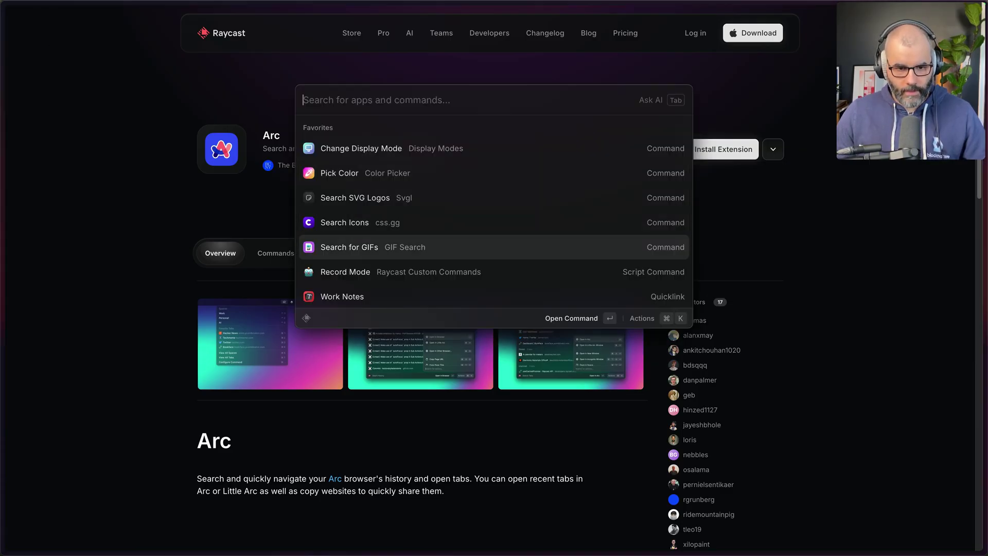
{"action": "key", "text": "Return"}
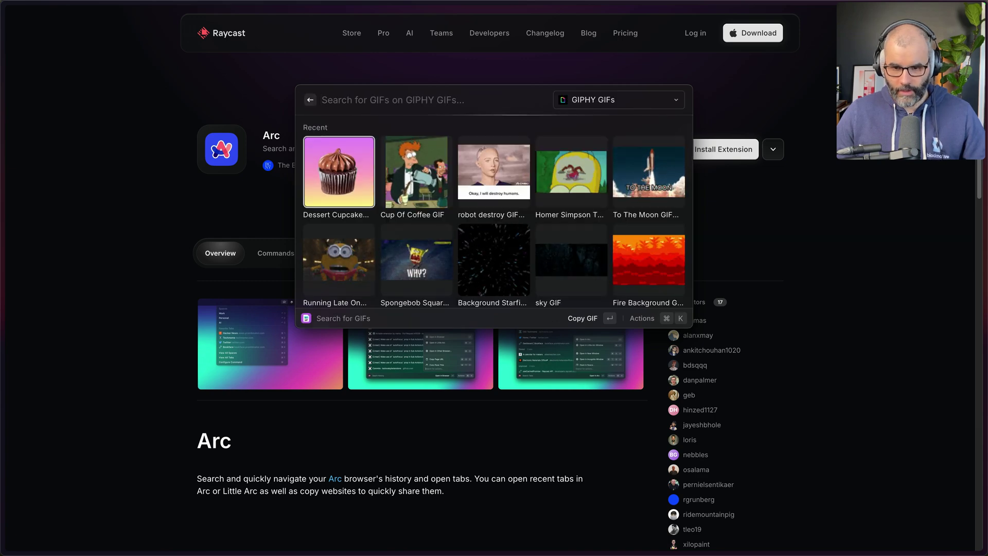
{"action": "key", "text": "Down"}
{"action": "key", "text": "Escape"}
Step: Highlight the Record Mode script command, then search the commands for "shell" and clear the search
{"action": "key", "text": "Down"}
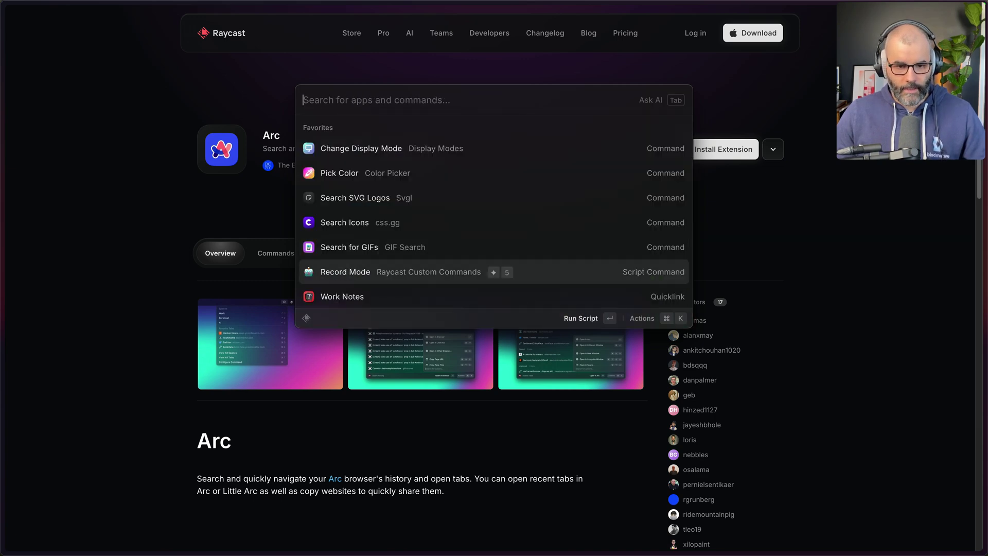
{"action": "type", "text": "shell"}
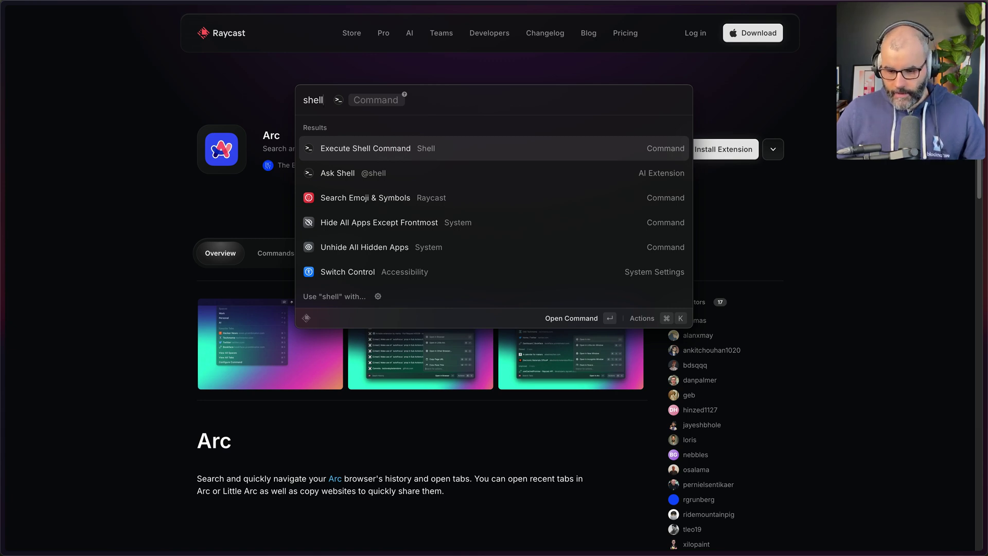
{"action": "key", "text": "Escape"}
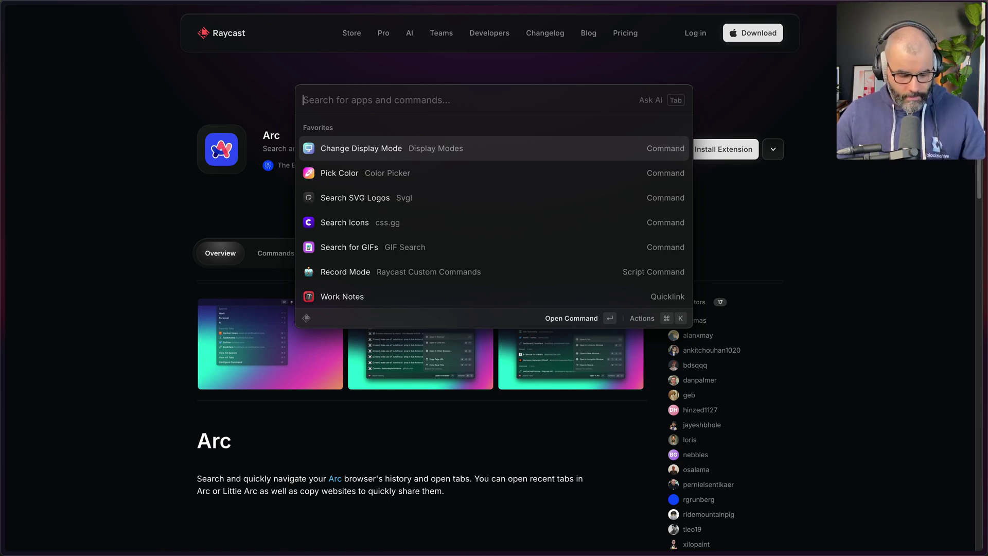
Step: Open Quick AI and look through the mentionable AI extensions from Apple Notes down to Shell
{"action": "key", "text": "Tab"}
{"action": "type", "text": "@"}
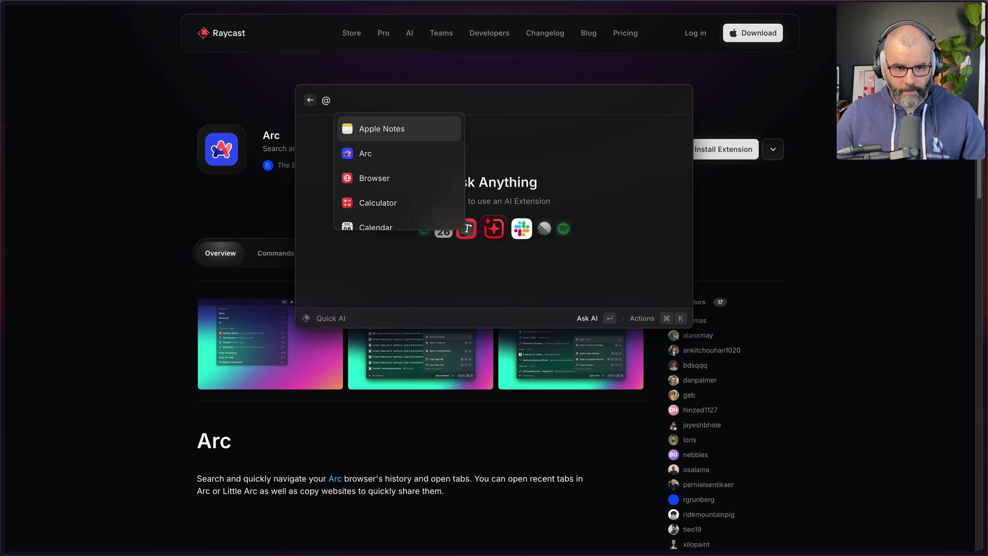
{"action": "key", "text": "Down"}
{"action": "key", "text": "Down"}
{"action": "key", "text": "Down"}
{"action": "key", "text": "Down"}
{"action": "key", "text": "Down"}
{"action": "key", "text": "Down"}
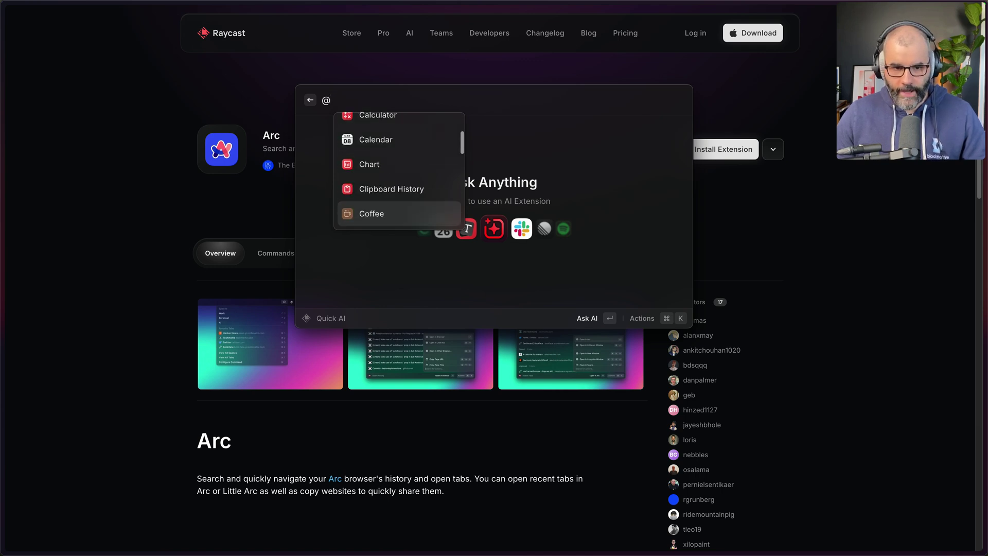
{"action": "key", "text": "Down"}
{"action": "key", "text": "Down"}
{"action": "key", "text": "Down"}
{"action": "key", "text": "Down"}
{"action": "key", "text": "Down"}
{"action": "key", "text": "Down"}
{"action": "key", "text": "Down"}
{"action": "key", "text": "Down"}
{"action": "key", "text": "Down"}
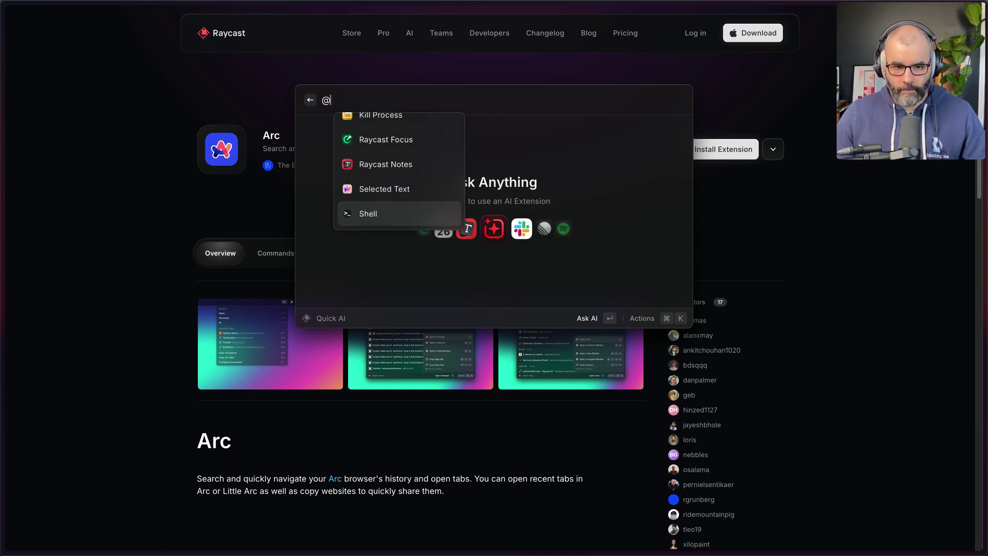
Step: Mention the Shell extension and ask it the suggested prompt "How many files do I have in downloads folder?"
{"action": "key", "text": "Return"}
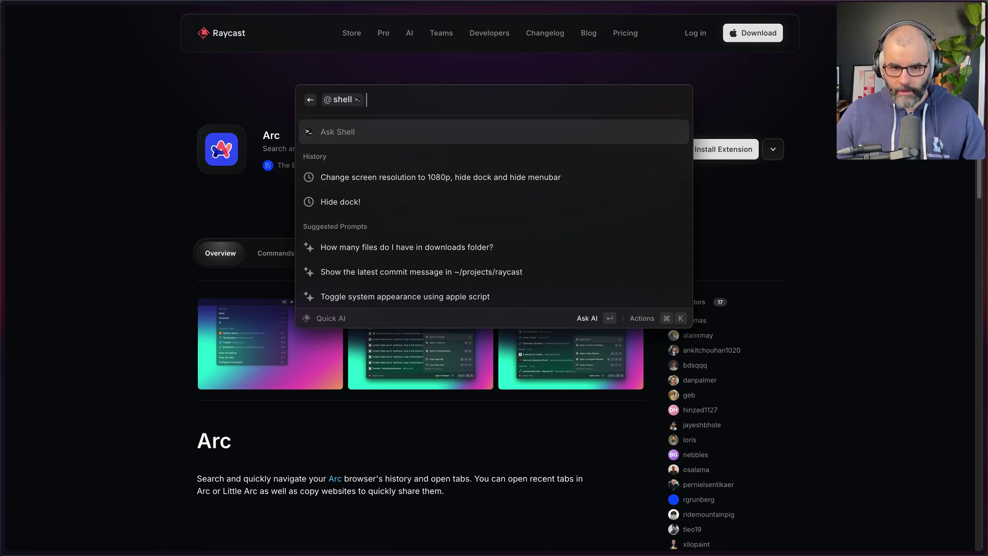
{"action": "left_click", "coordinate": [406, 247]}
{"action": "key", "text": "Return"}
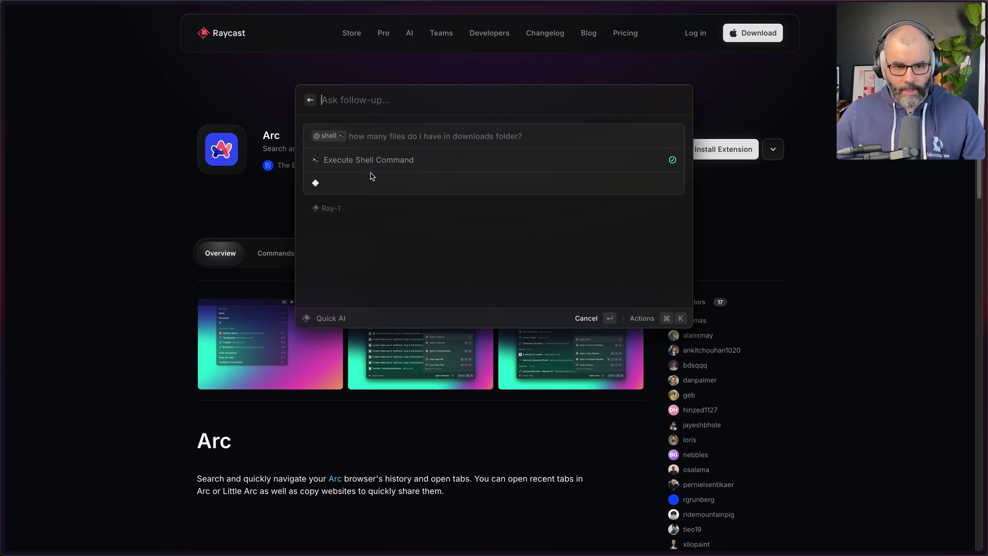
Step: Highlight the Quick AI answer about the Downloads folder, then return to the command list and search for "spotify"
{"action": "left_click_drag", "start_coordinate": [495, 185], "coordinate": [322, 183]}
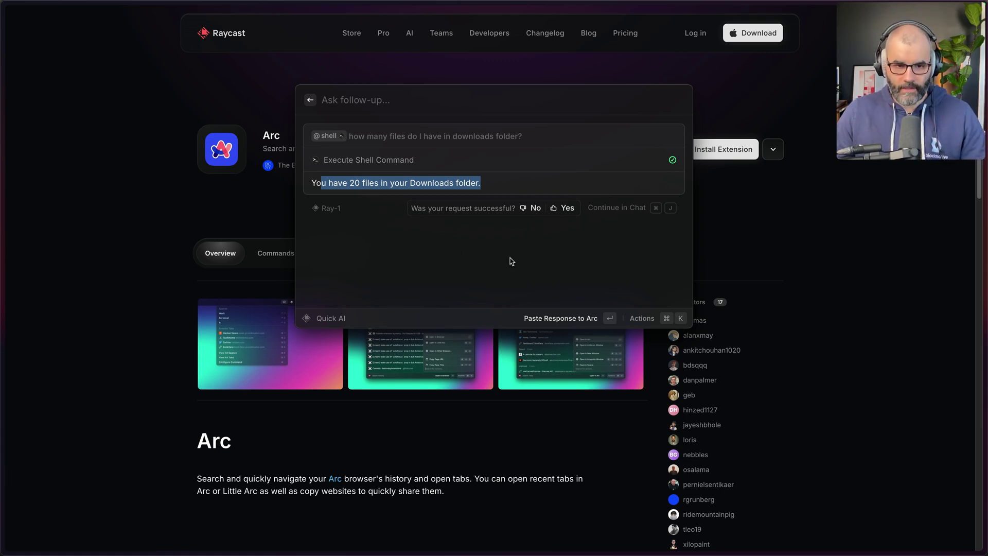
{"action": "key", "text": "Escape"}
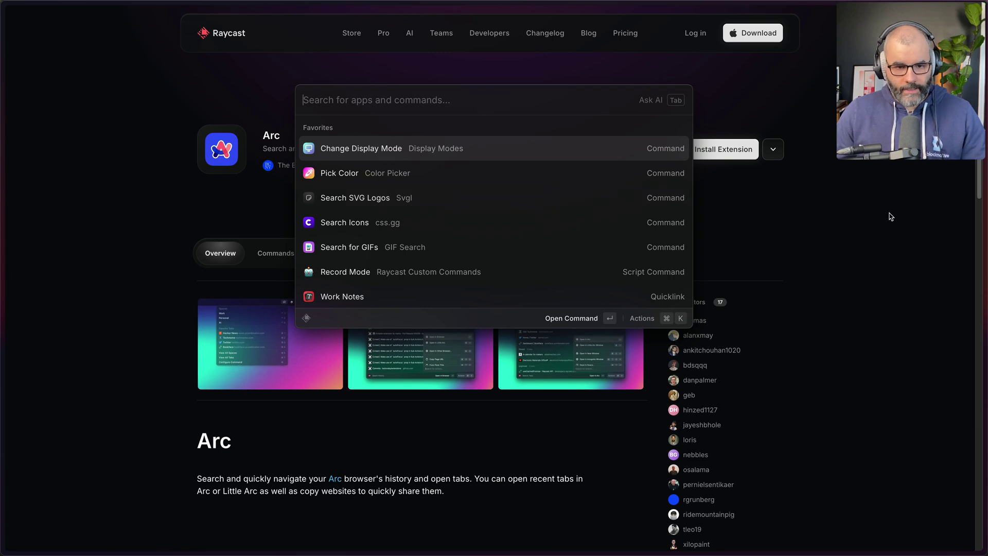
{"action": "type", "text": "spotify"}
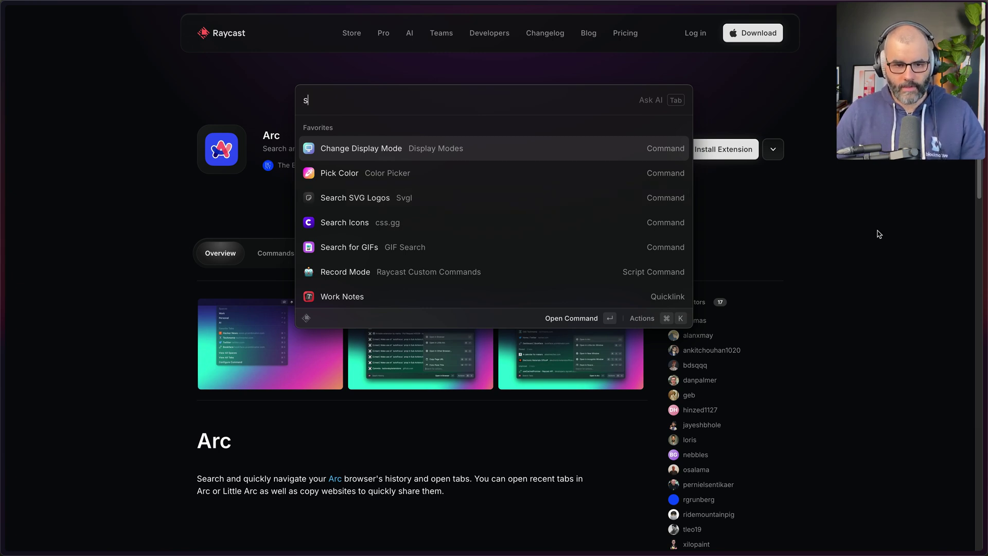
{"action": "key", "text": "Up"}
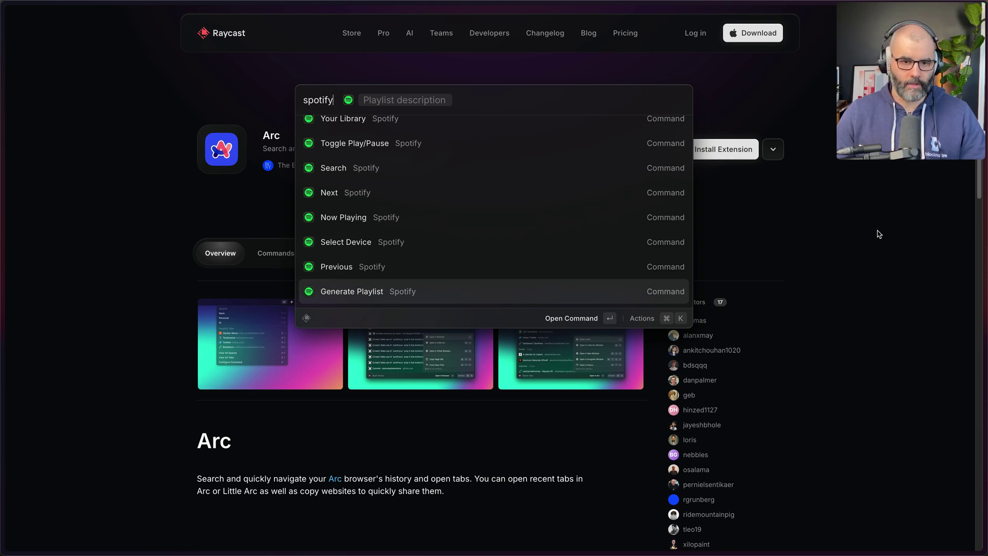
Step: Replace the search with "un" and look over the Unsplash commands Search Images and Set Random Wallpaper
{"action": "key", "text": "super+BackSpace"}
{"action": "type", "text": "un"}
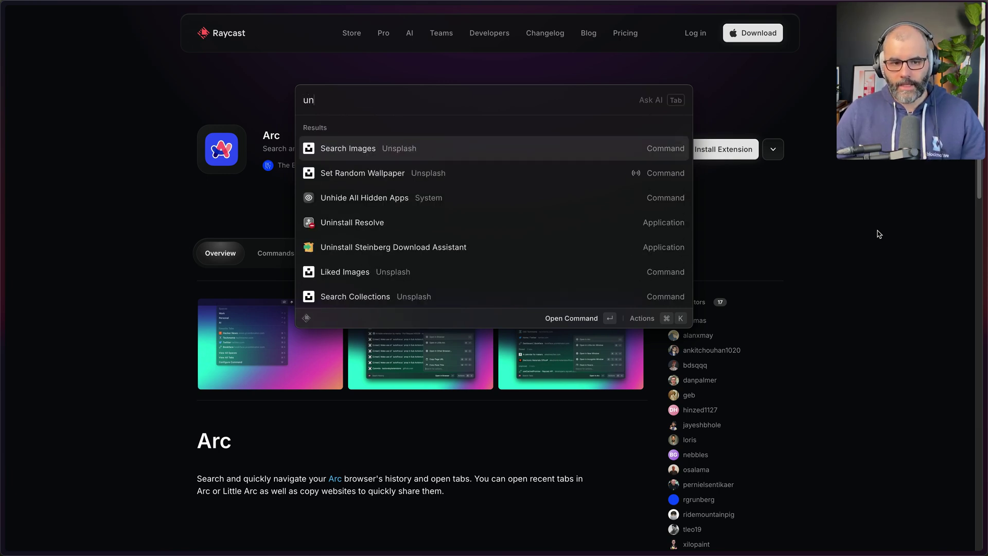
{"action": "key", "text": "Down"}
{"action": "key", "text": "Up"}
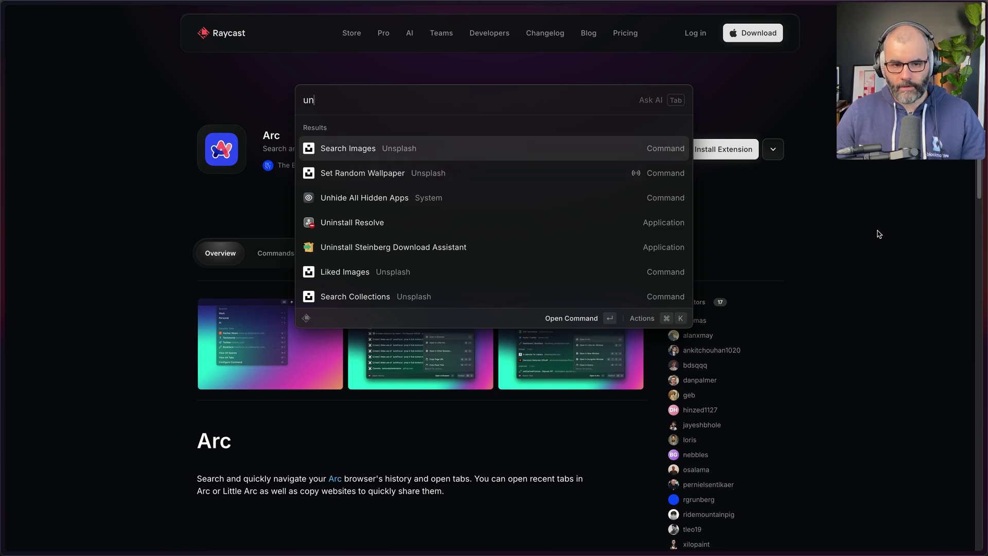
{"action": "key", "text": "Down"}
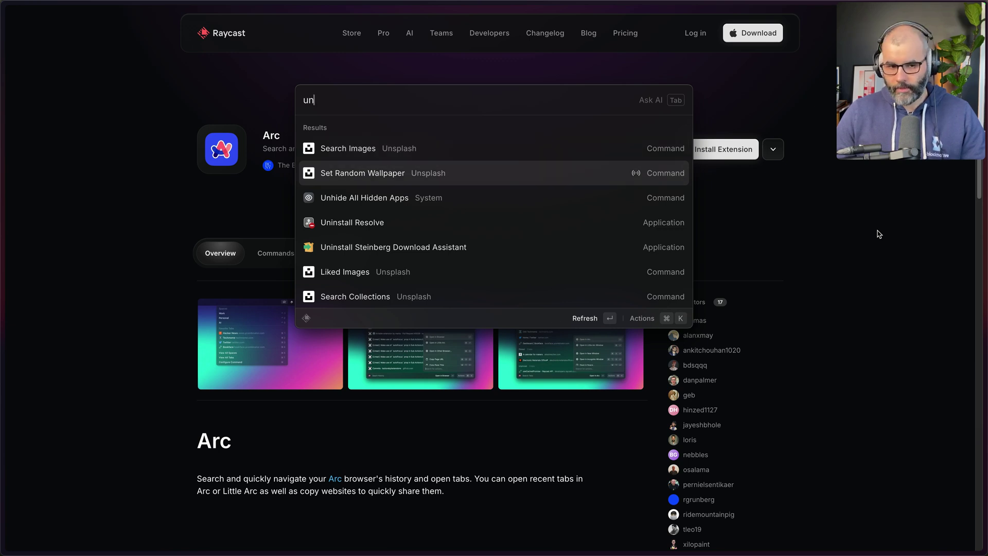
{"action": "key", "text": "Up"}
Step: Search Unsplash images for "tech" and show the details of the glowing half-open laptop photo
{"action": "key", "text": "Return"}
{"action": "type", "text": "tech"}
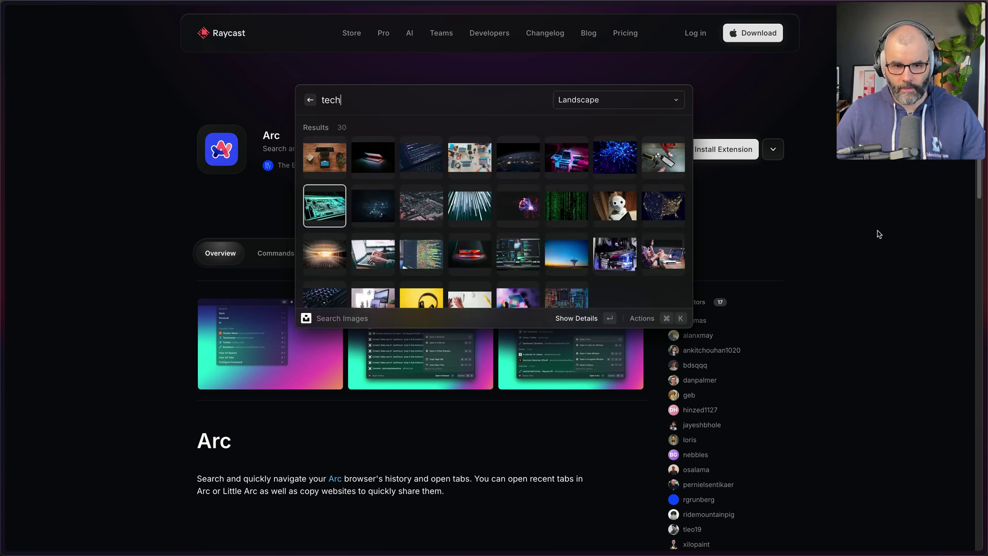
{"action": "key", "text": "Right"}
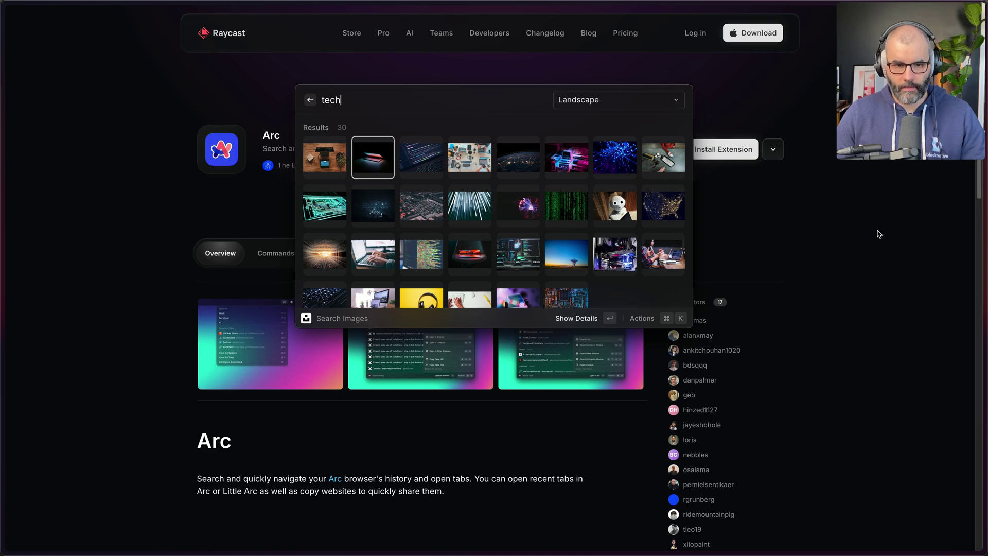
{"action": "key", "text": "Return"}
Step: View the laptop photo's actions down to setting it as wallpaper on the current monitor, then back out to the empty command search
{"action": "key", "text": "super+k"}
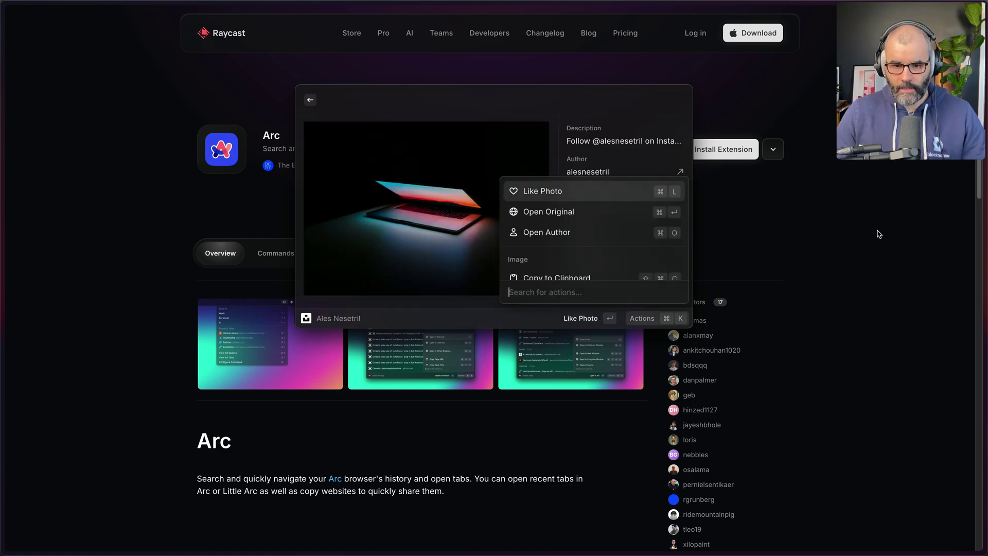
{"action": "key", "text": "Up"}
{"action": "key", "text": "Up"}
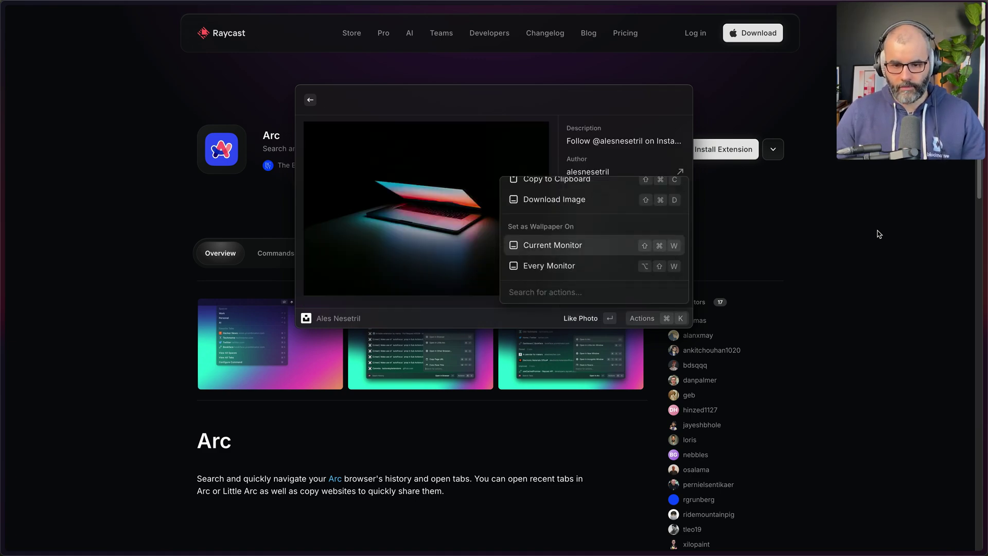
{"action": "key", "text": "Escape"}
{"action": "key", "text": "Escape"}
{"action": "key", "text": "Escape"}
{"action": "key", "text": "Escape"}
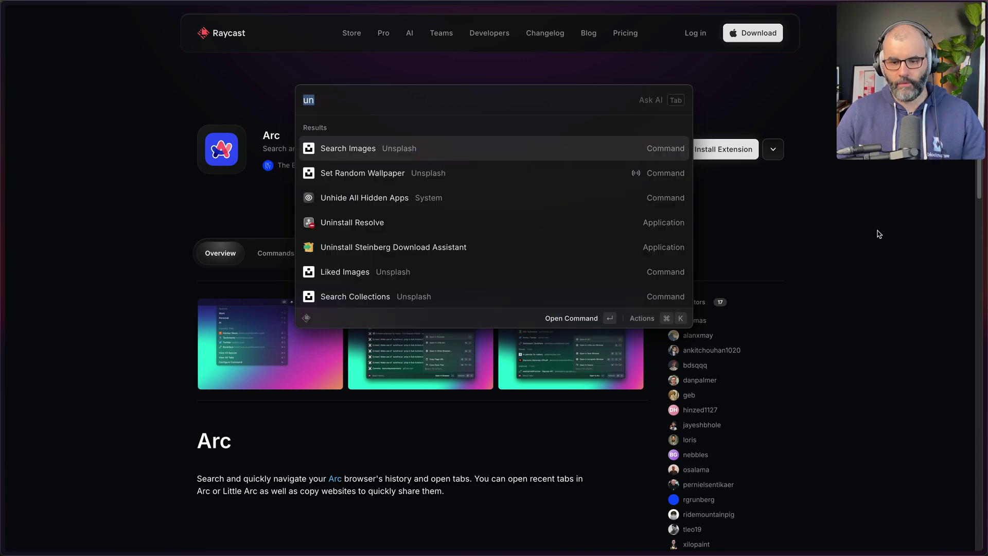
{"action": "key", "text": "Escape"}
{"action": "key", "text": "Escape"}
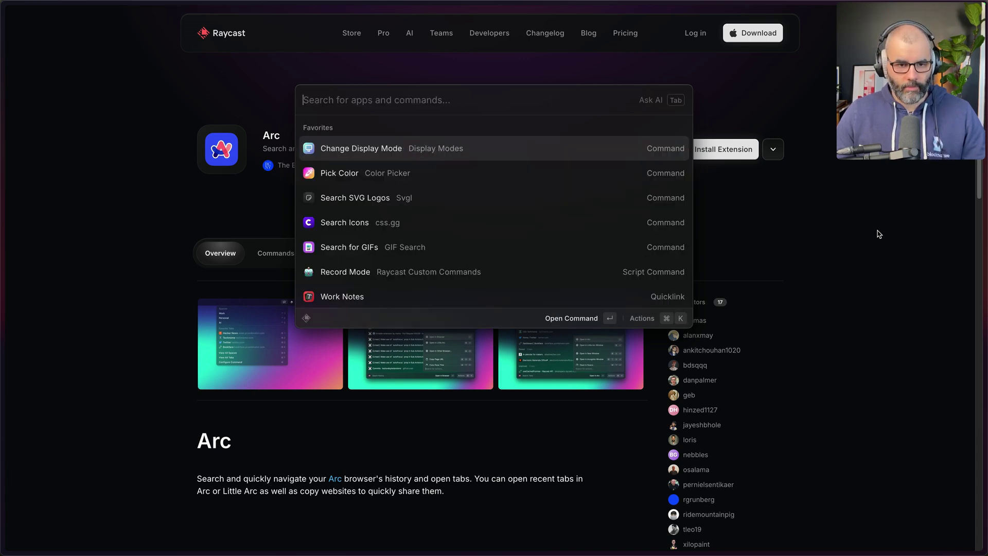
Step: Find the Kill Process command with "kill", look through the running processes by CPU usage, and return to the command search
{"action": "key", "text": "alt+space"}
{"action": "type", "text": "kill"}
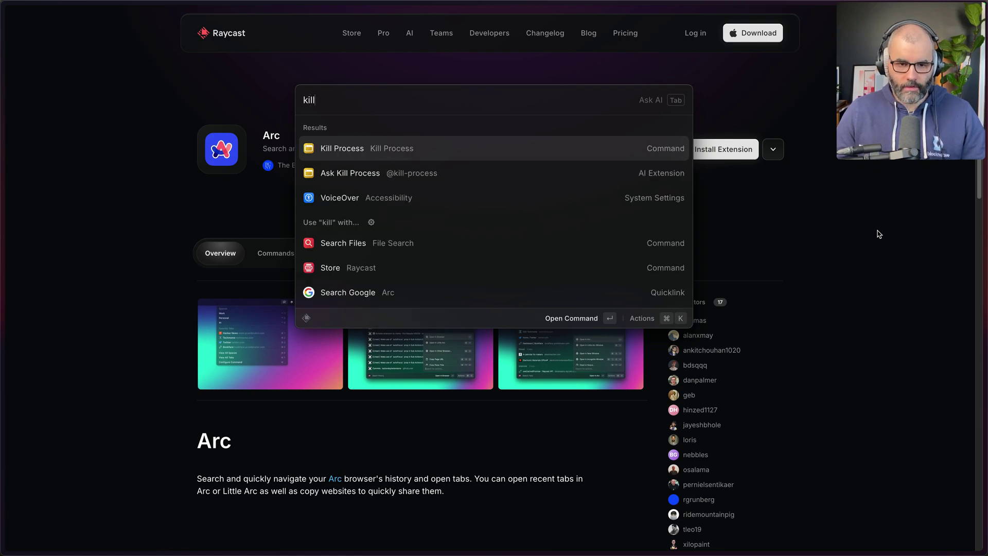
{"action": "key", "text": "Return"}
{"action": "key", "text": "Down"}
{"action": "key", "text": "Down"}
{"action": "key", "text": "Down"}
{"action": "key", "text": "Down"}
{"action": "key", "text": "Down"}
{"action": "key", "text": "Down"}
{"action": "key", "text": "Down"}
{"action": "key", "text": "Down"}
{"action": "key", "text": "Down"}
{"action": "key", "text": "Down"}
{"action": "key", "text": "Down"}
{"action": "key", "text": "Down"}
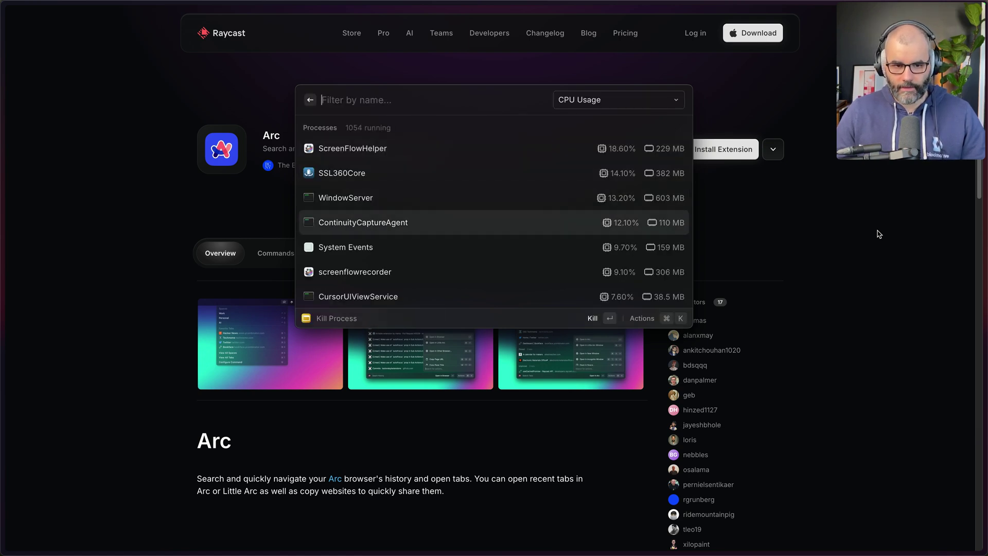
{"action": "key", "text": "Down"}
{"action": "key", "text": "Down"}
{"action": "key", "text": "Down"}
{"action": "key", "text": "Down"}
{"action": "key", "text": "Down"}
{"action": "key", "text": "Escape"}
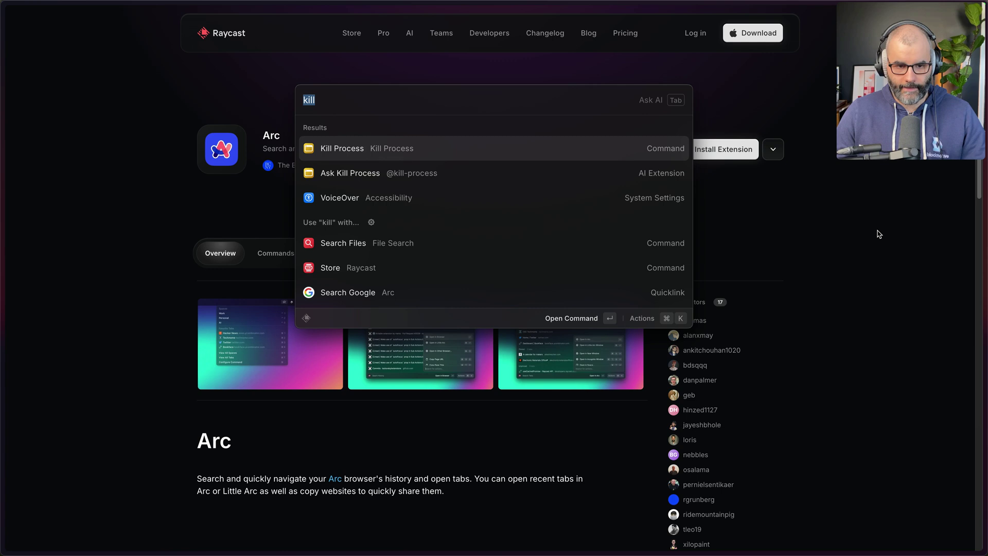
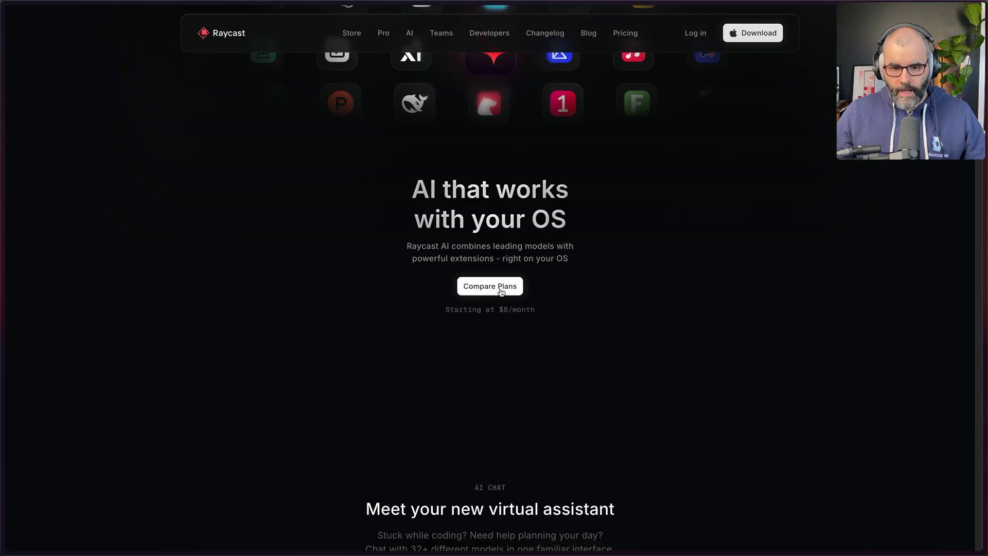
Step: Compare the Raycast pricing plans on the AI page, then view the Anthropic models in the AI Models section
{"action": "left_click", "coordinate": [505, 286]}
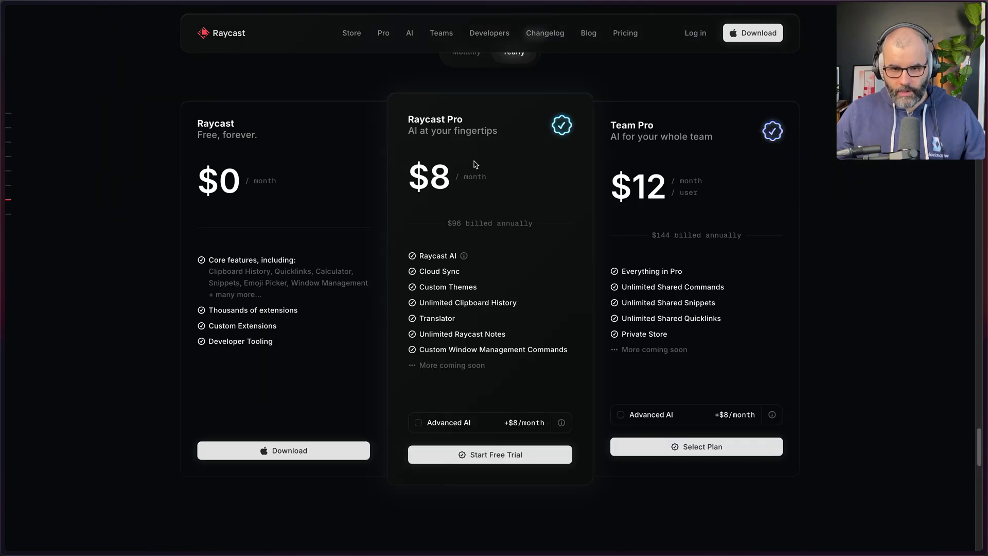
{"action": "scroll", "coordinate": [503, 220], "scroll_direction": "up", "scroll_amount": 2}
{"action": "scroll", "coordinate": [490, 384], "scroll_direction": "up", "scroll_amount": 15}
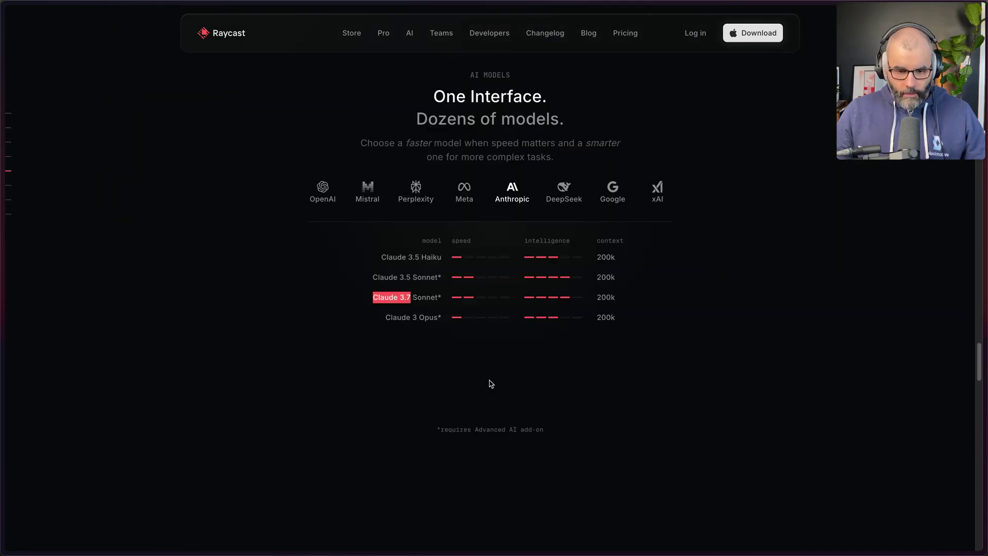
Step: Open the AI Chat window and move it to the middle of the screen
{"action": "key", "text": "super+shift+j"}
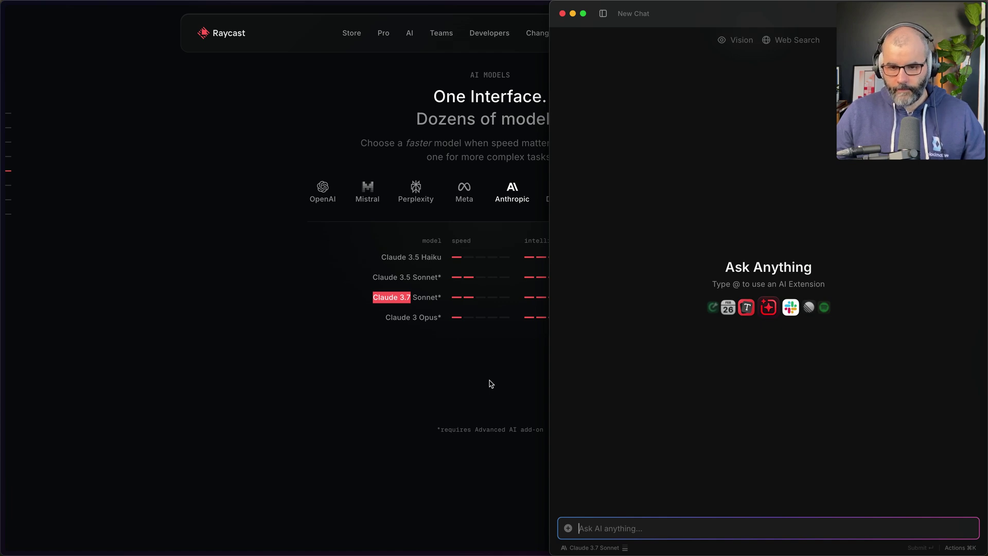
{"action": "left_click_drag", "start_coordinate": [829, 24], "coordinate": [653, 62]}
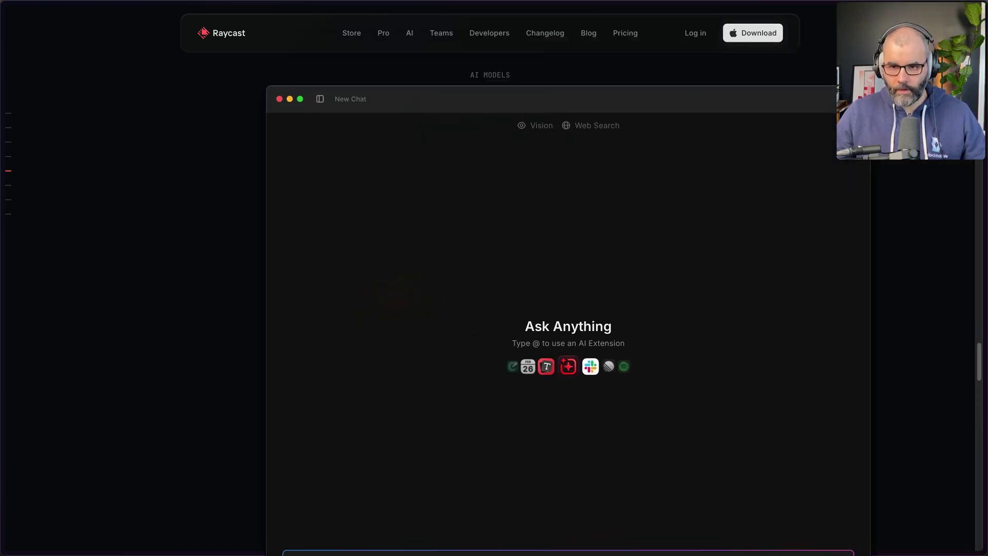
{"action": "double_click", "coordinate": [763, 108]}
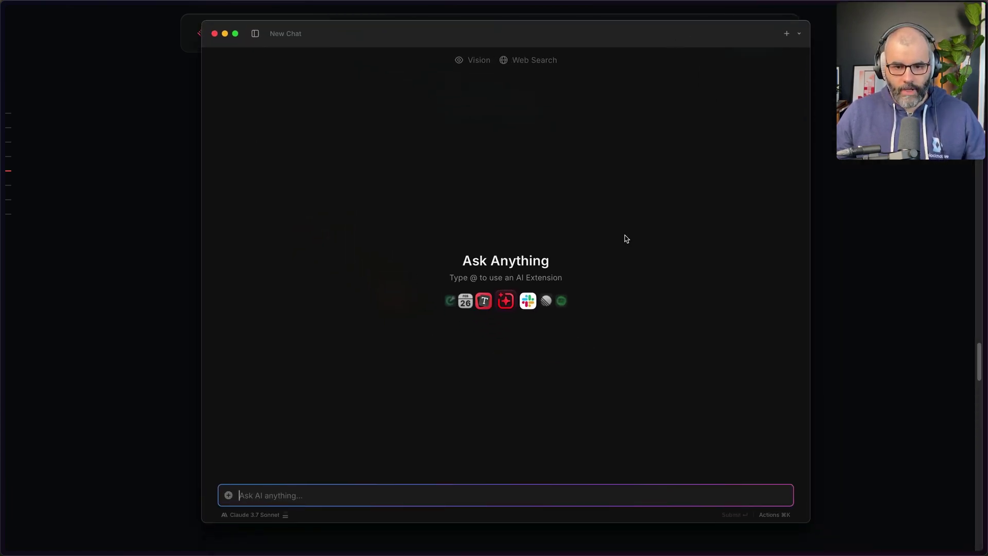
Step: Look through the models available for a new chat, from Claude 3 Opus to Ray-1, and dismiss the list
{"action": "left_click", "coordinate": [799, 33]}
{"action": "scroll", "coordinate": [727, 164], "scroll_direction": "down", "scroll_amount": 10}
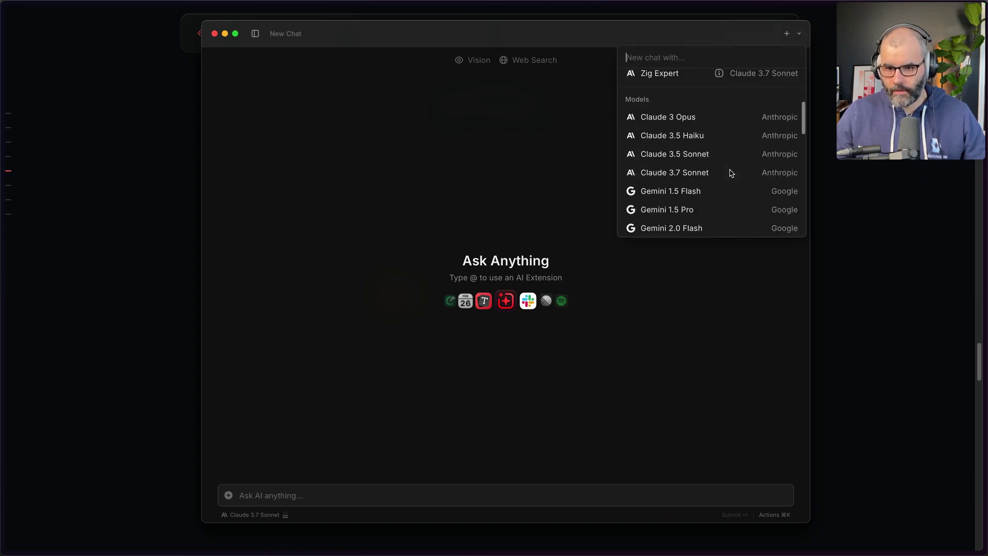
{"action": "scroll", "coordinate": [727, 160], "scroll_direction": "down", "scroll_amount": 10}
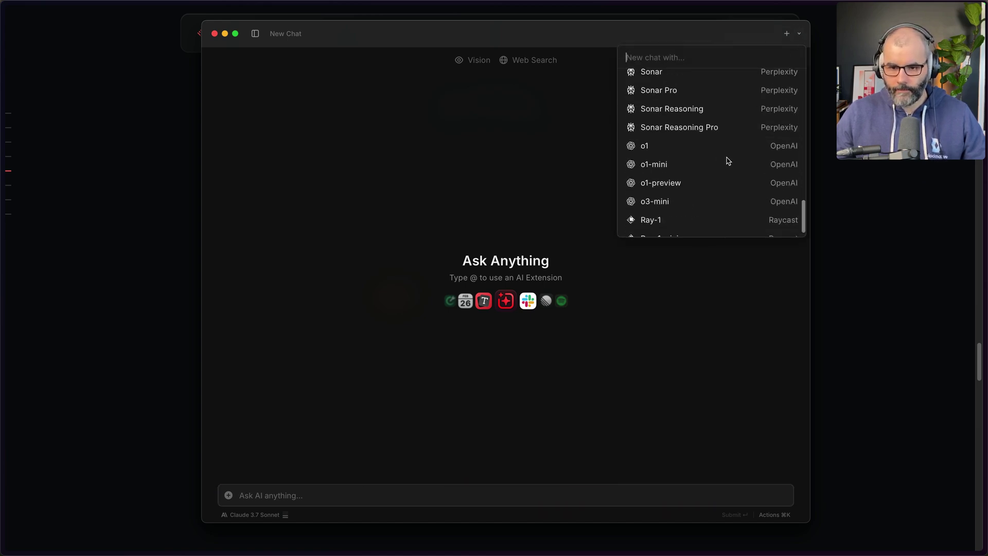
{"action": "left_click", "coordinate": [496, 507]}
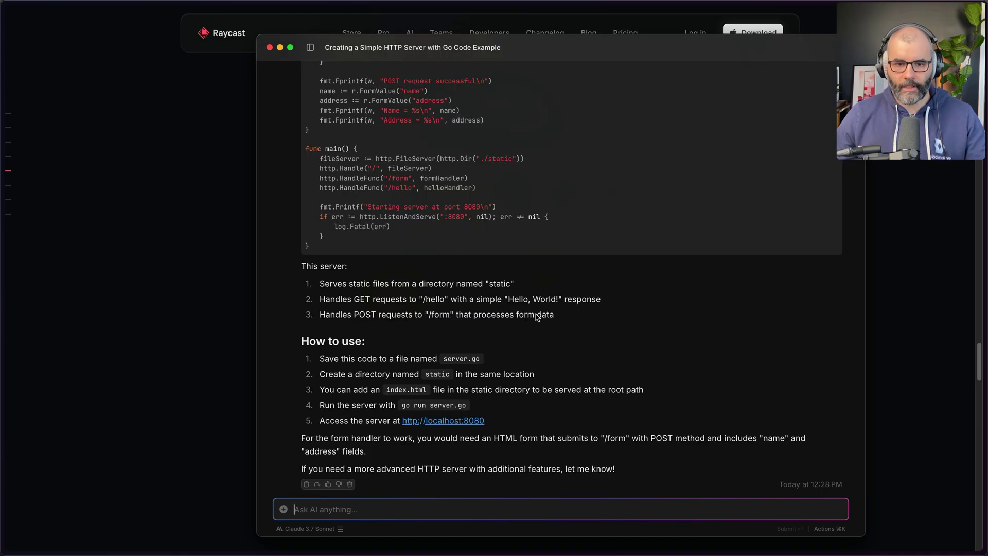
Step: Read through the Go code in the simple HTTP server chat
{"action": "scroll", "coordinate": [618, 257], "scroll_direction": "up", "scroll_amount": 15}
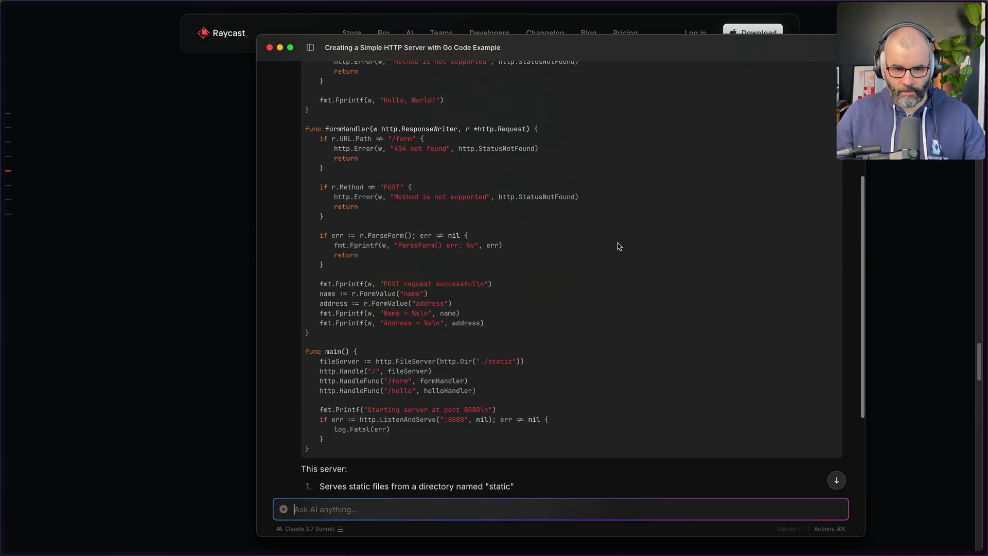
{"action": "scroll", "coordinate": [620, 288], "scroll_direction": "down", "scroll_amount": 15}
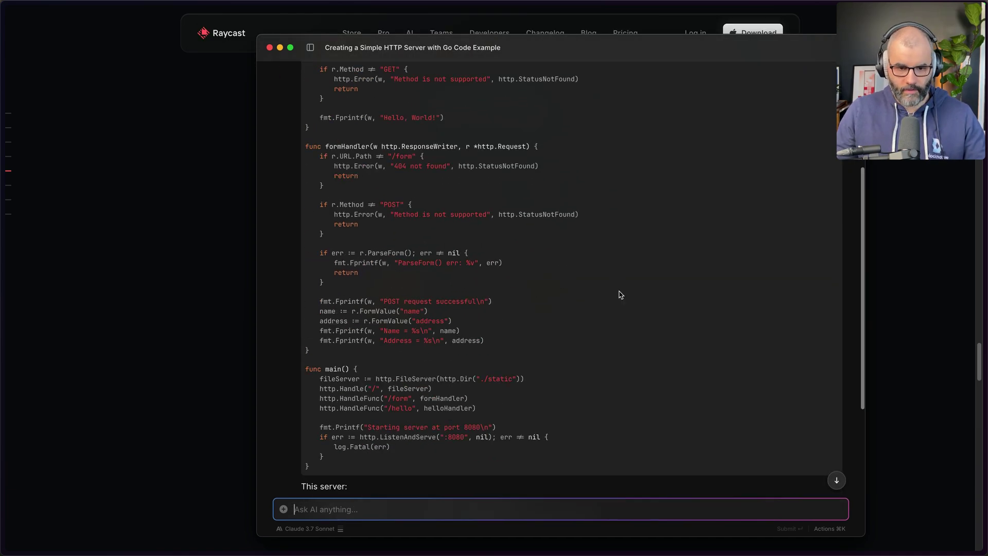
Step: Inspect the Go chat's settings, including the model choices and the System Instructions field, and close them without changes
{"action": "left_click", "coordinate": [322, 529]}
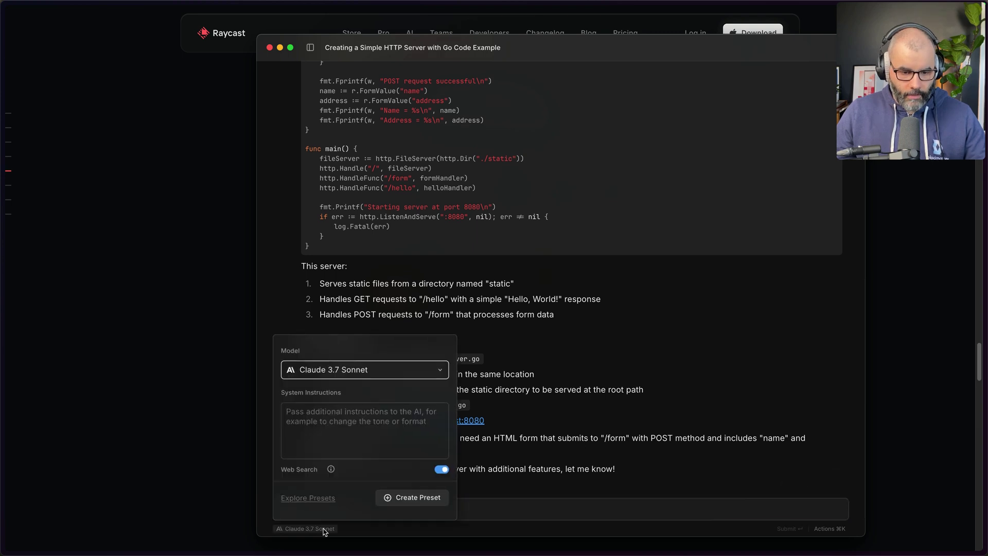
{"action": "left_click", "coordinate": [360, 422]}
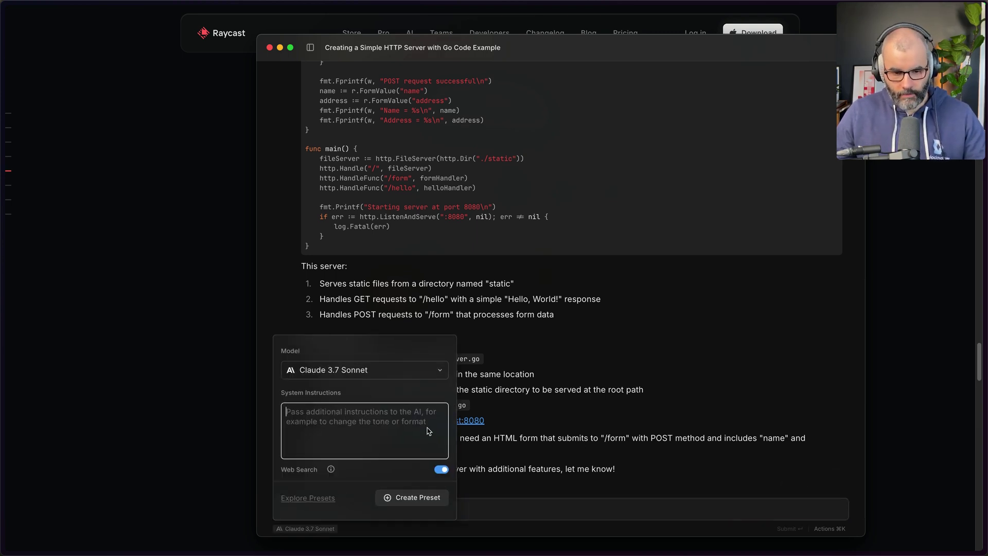
{"action": "left_click", "coordinate": [428, 371]}
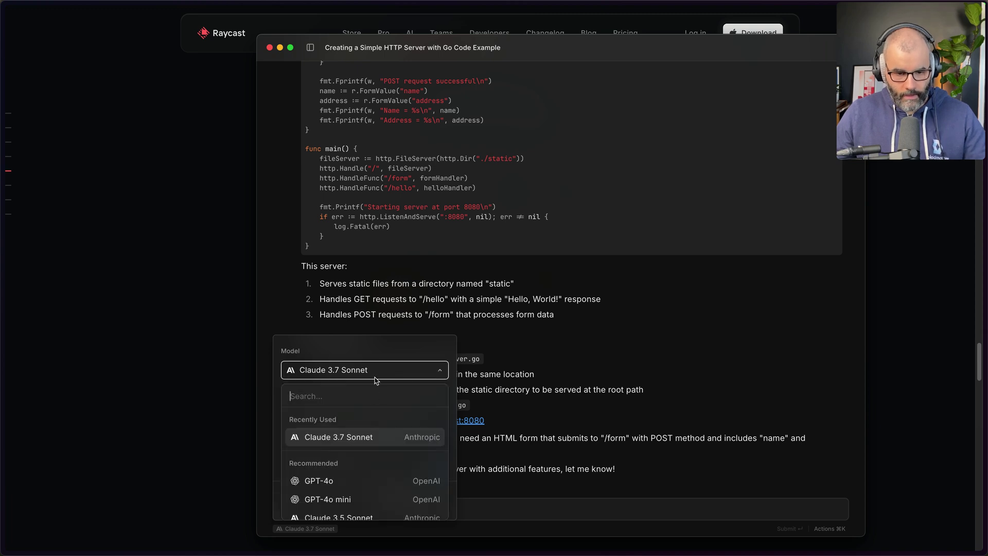
{"action": "scroll", "coordinate": [354, 459], "scroll_direction": "down", "scroll_amount": 3}
{"action": "scroll", "coordinate": [354, 459], "scroll_direction": "up", "scroll_amount": 3}
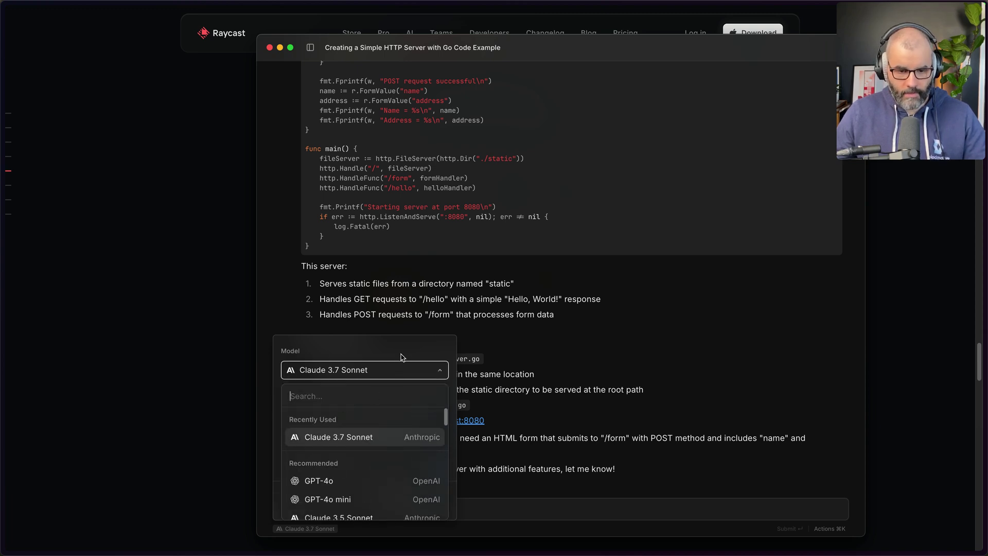
{"action": "left_click", "coordinate": [402, 359]}
{"action": "left_click", "coordinate": [394, 451]}
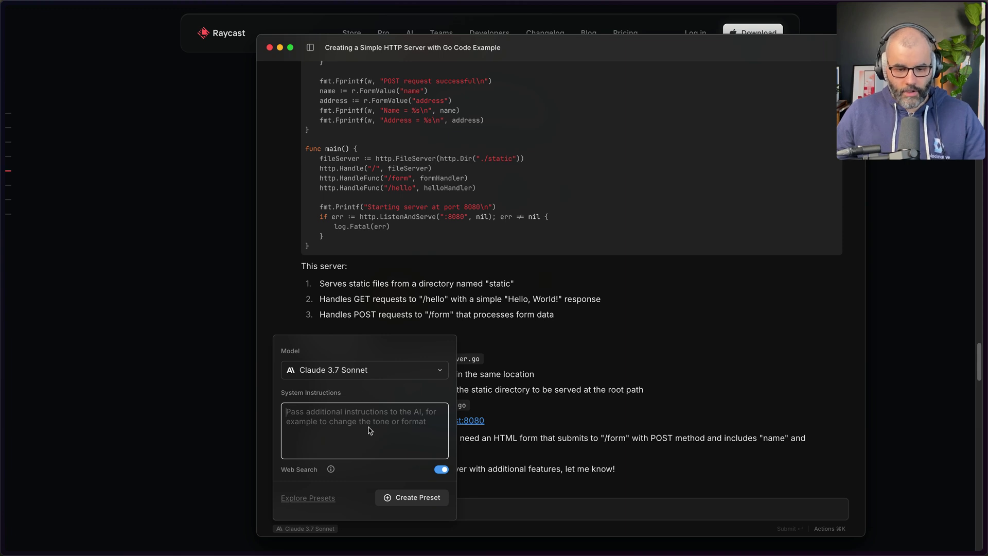
{"action": "left_click", "coordinate": [674, 400]}
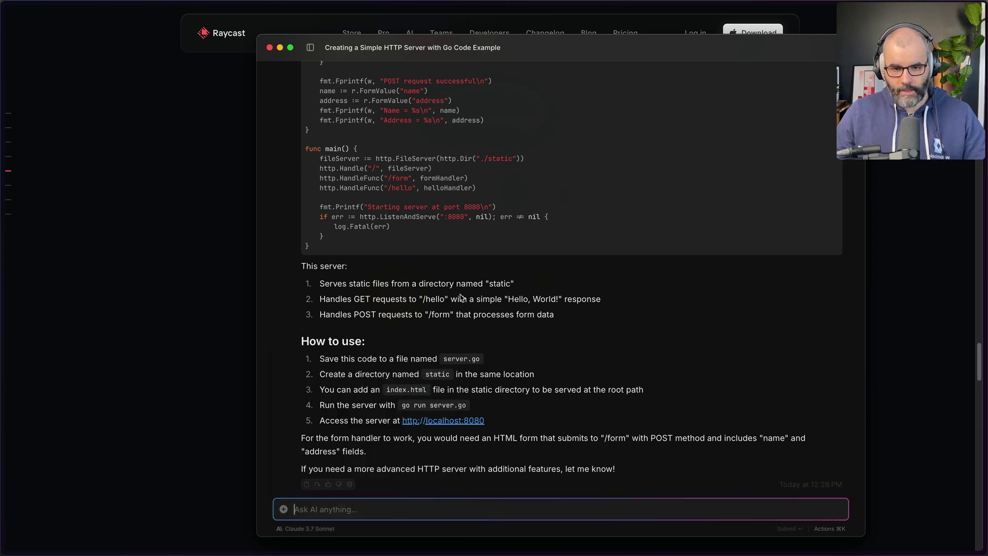
Step: Look through the new-chat presets such as Golang Expert and Zig Expert, then dismiss the list
{"action": "key", "text": "super+n"}
{"action": "scroll", "coordinate": [731, 193], "scroll_direction": "down", "scroll_amount": 3}
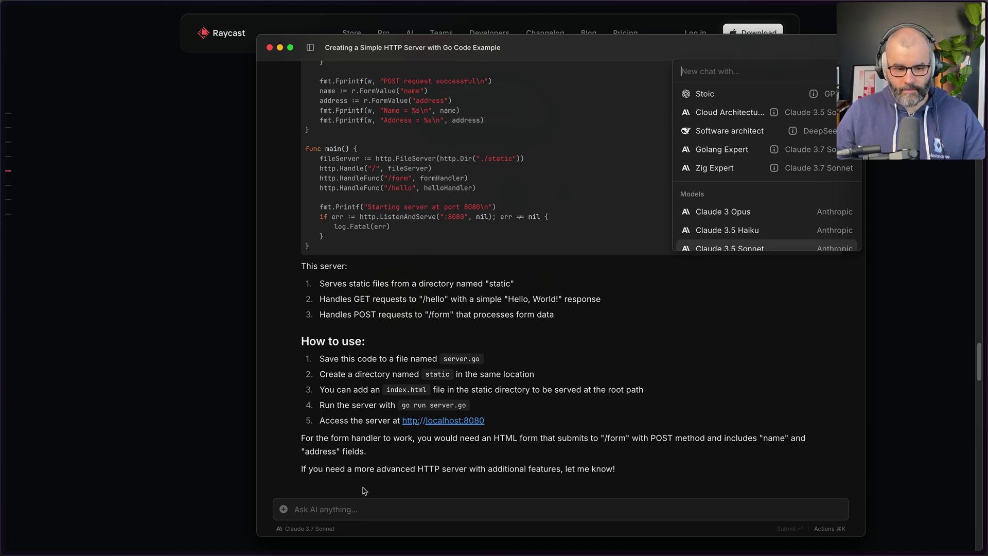
{"action": "left_click", "coordinate": [405, 498]}
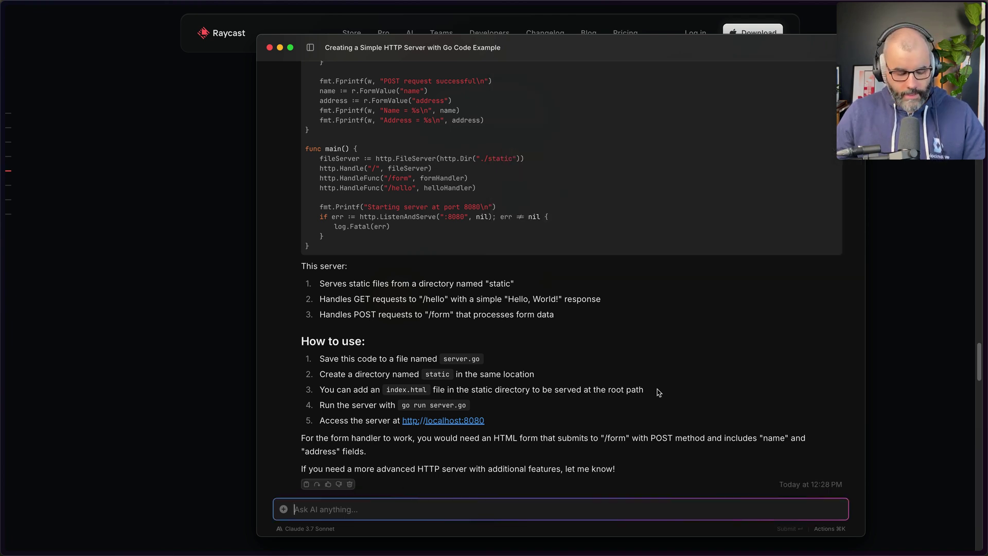
Step: Tile the AI Chat window on the right half of the display, and briefly view the last Quick AI conversation
{"action": "key", "text": "ctrl+alt+Right"}
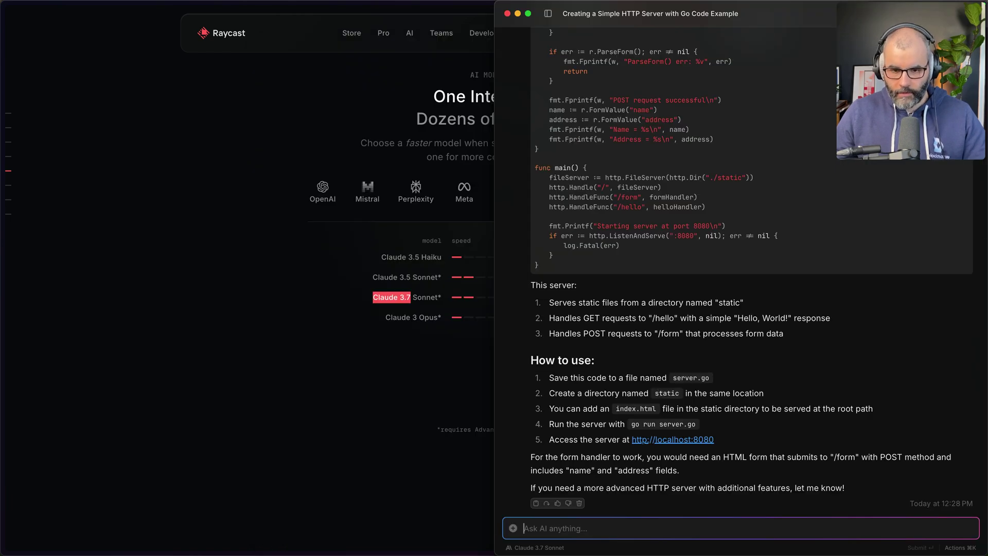
{"action": "key", "text": "alt+space"}
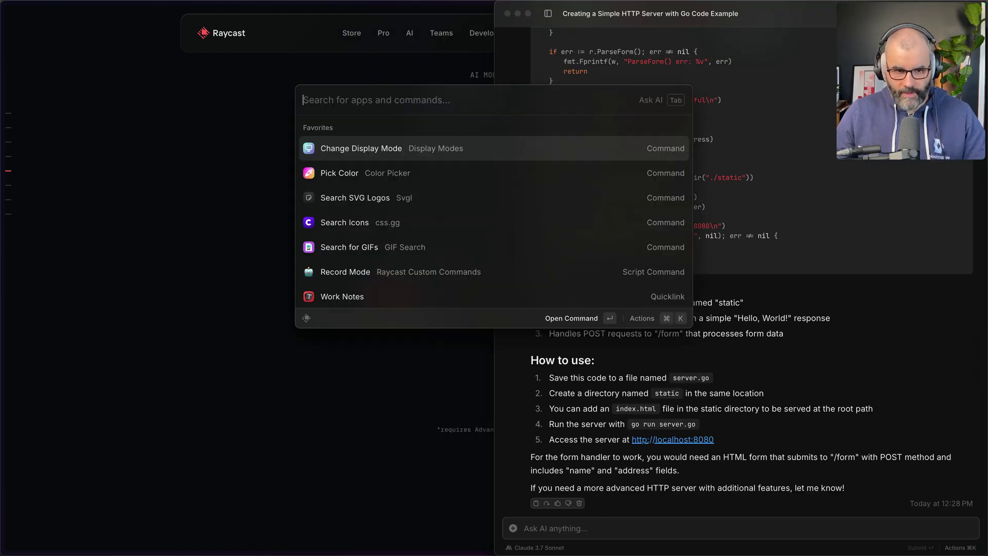
{"action": "key", "text": "Tab"}
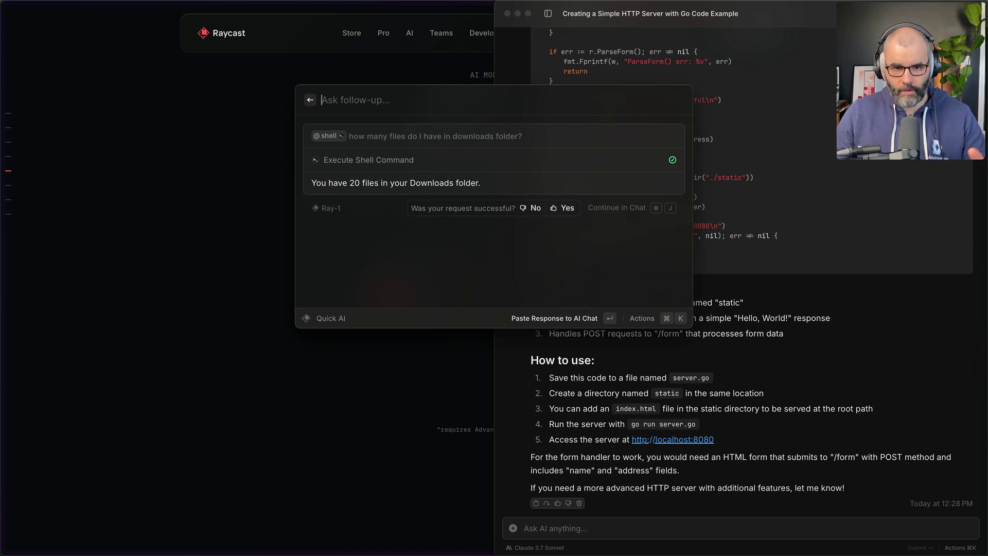
{"action": "key", "text": "Escape"}
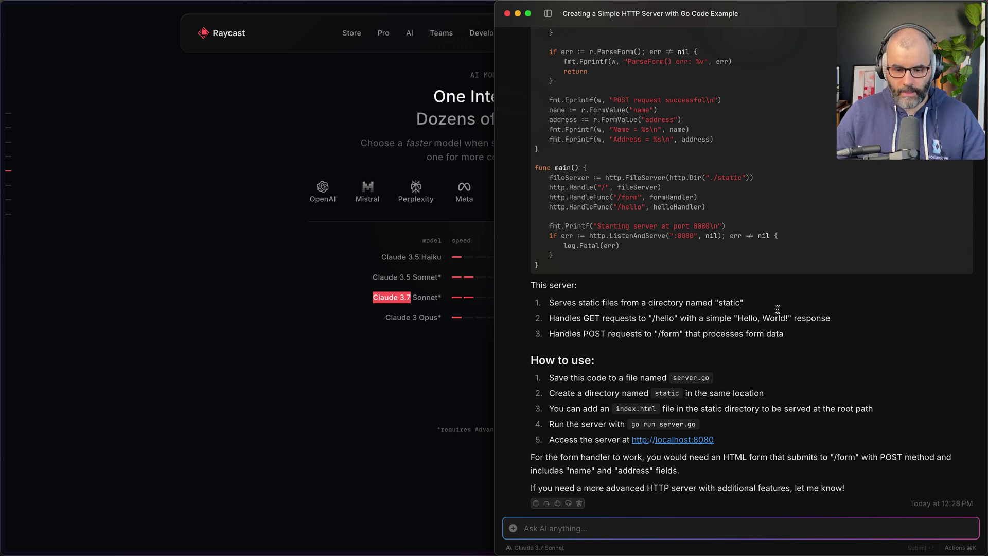
Step: Look through the attachment sources available for the chat message, such as Clipboard, Finder files and My Schedule
{"action": "left_click", "coordinate": [513, 528]}
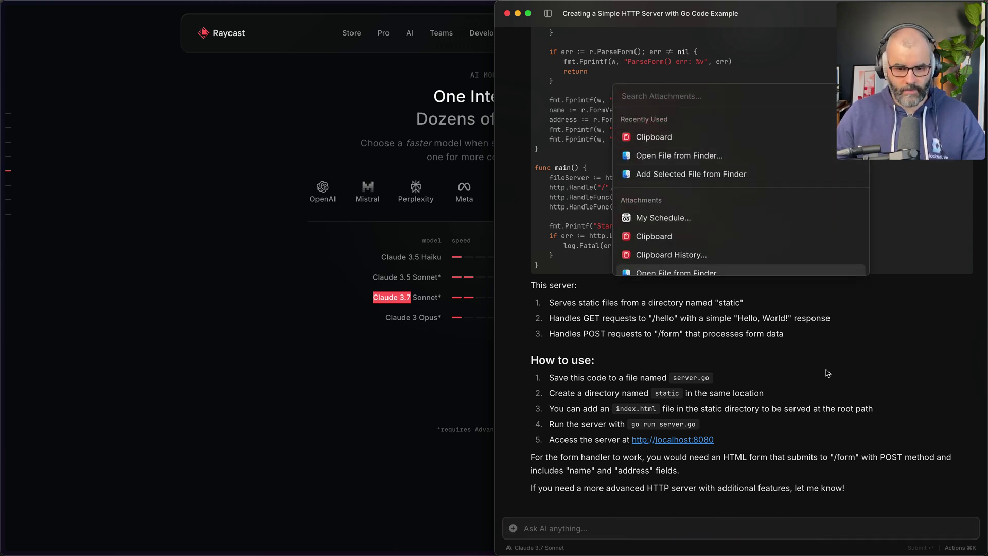
{"action": "key", "text": "Down"}
{"action": "key", "text": "Down"}
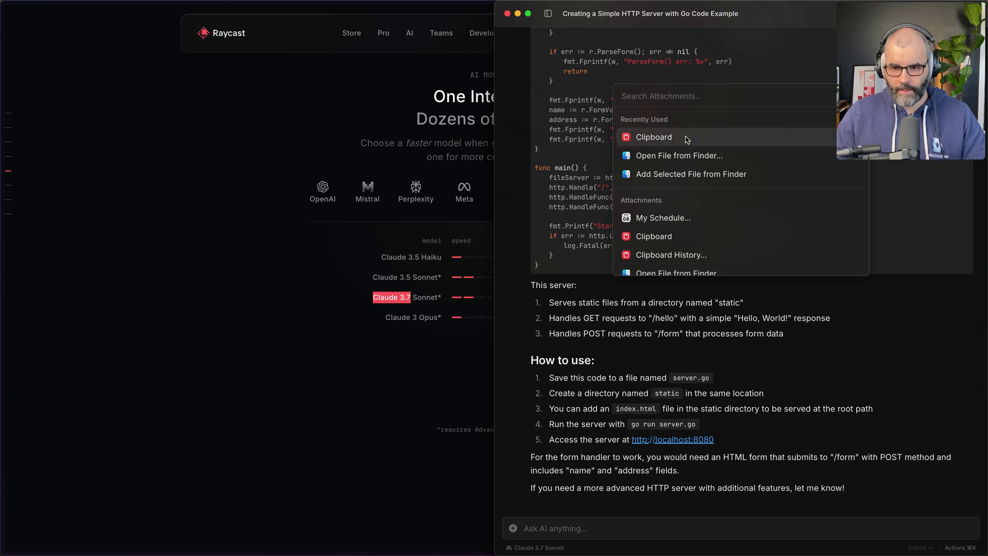
Step: Return to the Raycast website and open the Developers documentation at its Key features section
{"action": "left_click", "coordinate": [408, 397]}
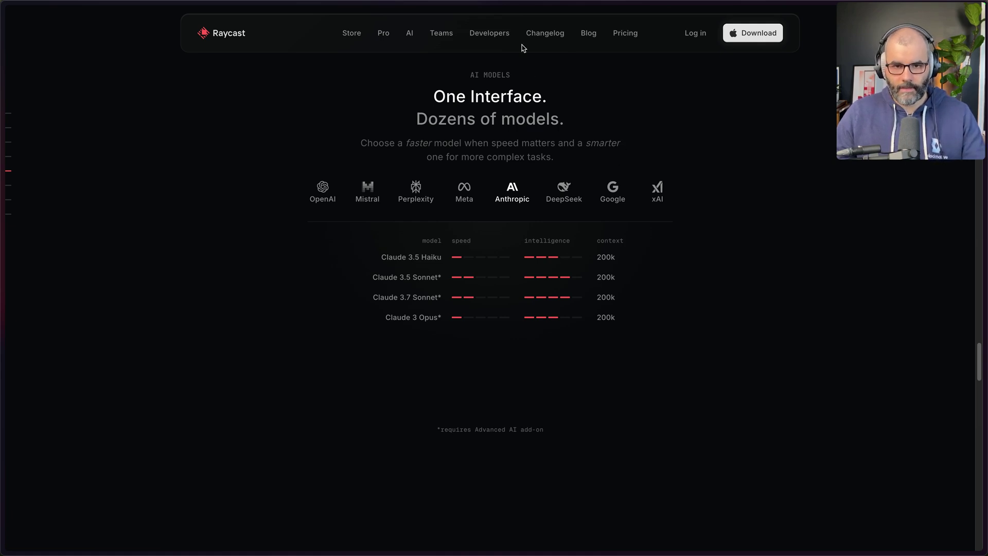
{"action": "left_click", "coordinate": [502, 34]}
{"action": "scroll", "coordinate": [502, 361], "scroll_direction": "up", "scroll_amount": 5}
Step: Search the Raycast commands for "focus", look through the Raycast Focus entries, and clear the search
{"action": "key", "text": "alt+space"}
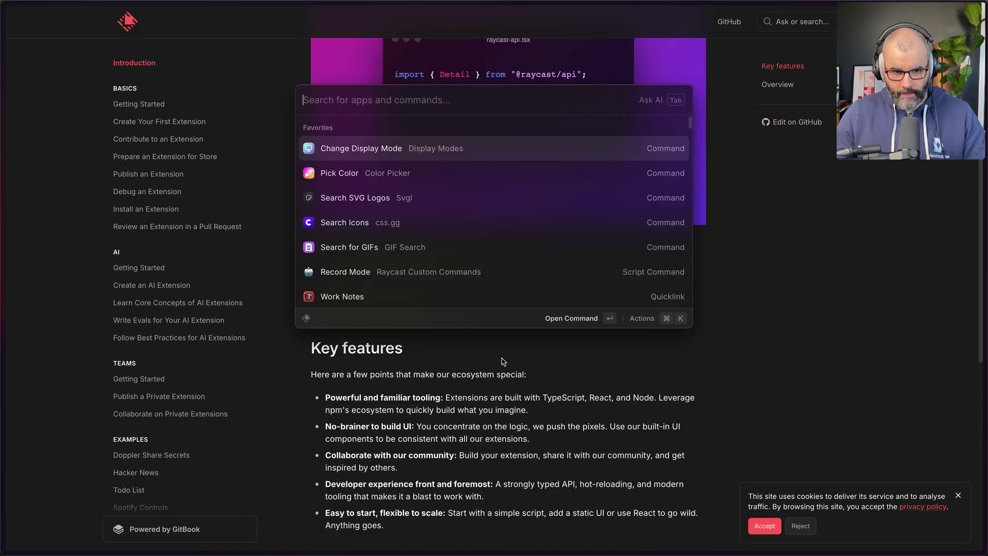
{"action": "type", "text": "focus"}
{"action": "key", "text": "Down"}
{"action": "key", "text": "Down"}
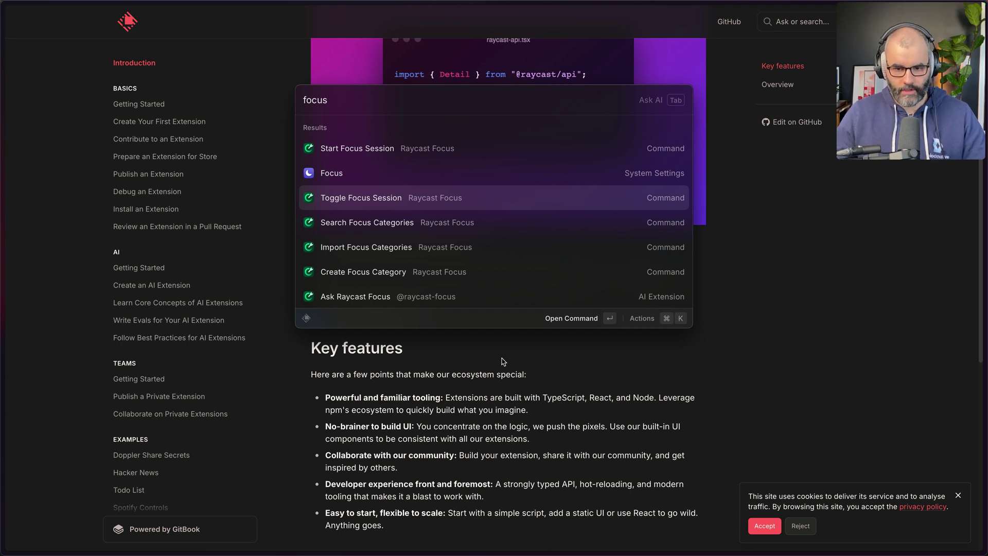
{"action": "key", "text": "Down"}
{"action": "key", "text": "Down"}
{"action": "key", "text": "Escape"}
Step: Browse the full Raycast command list through CleanShot X, Raycast AI, Raycast Settings and Window Management, then close the launcher
{"action": "key", "text": "Down"}
{"action": "key", "text": "Down"}
{"action": "key", "text": "Down"}
{"action": "key", "text": "Down"}
{"action": "key", "text": "Down"}
{"action": "key", "text": "Down"}
{"action": "key", "text": "Down"}
{"action": "key", "text": "Down"}
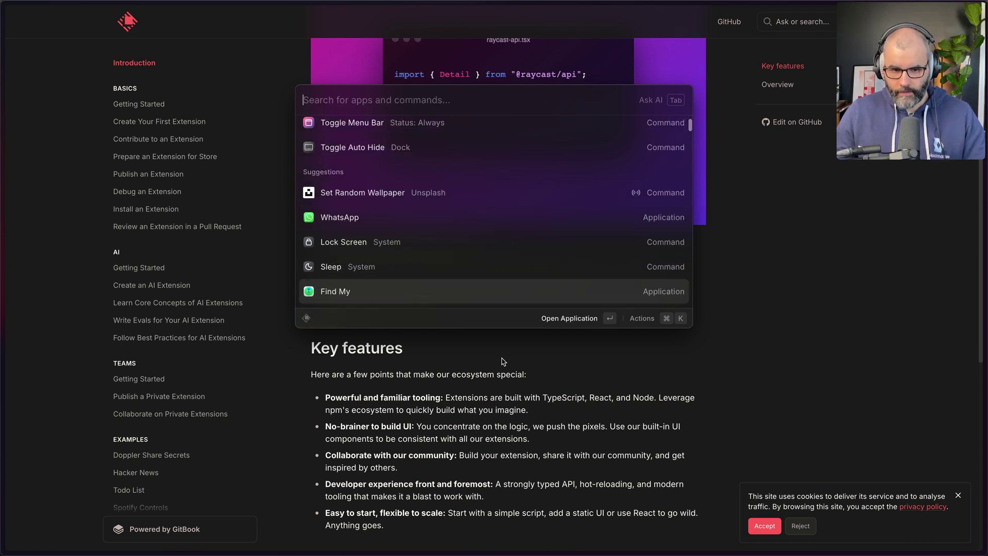
{"action": "key", "text": "Down"}
{"action": "key", "text": "Down"}
{"action": "key", "text": "Down"}
{"action": "key", "text": "Down"}
{"action": "key", "text": "Down"}
{"action": "key", "text": "Down"}
{"action": "key", "text": "Down"}
{"action": "key", "text": "Down"}
{"action": "key", "text": "Down"}
{"action": "key", "text": "Down"}
{"action": "key", "text": "Down"}
{"action": "key", "text": "Down"}
{"action": "key", "text": "Down"}
{"action": "key", "text": "Down"}
{"action": "key", "text": "Down"}
{"action": "key", "text": "Down"}
{"action": "key", "text": "Down"}
{"action": "key", "text": "Down"}
{"action": "key", "text": "Down"}
{"action": "key", "text": "Down"}
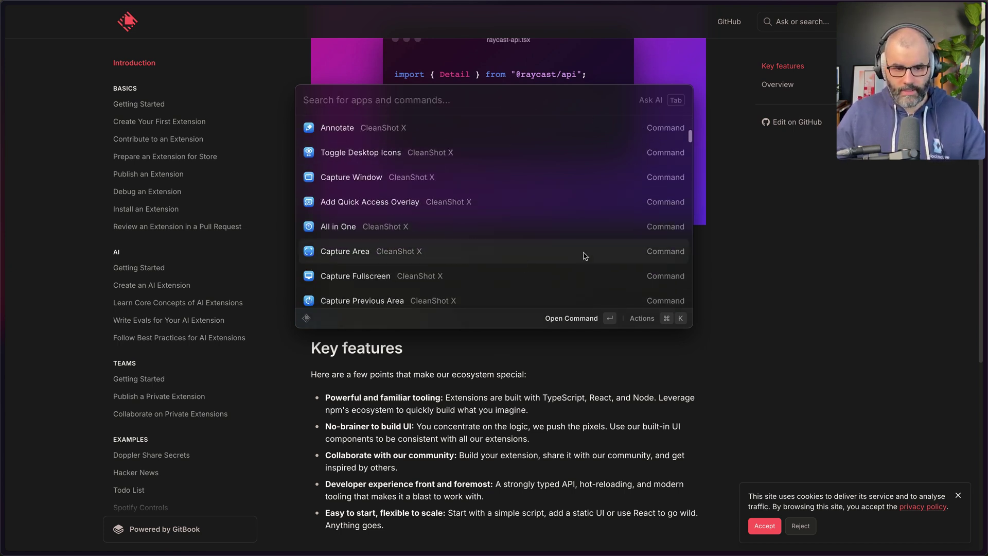
{"action": "key", "text": "Down"}
{"action": "key", "text": "Down"}
{"action": "key", "text": "Down"}
{"action": "key", "text": "Down"}
{"action": "key", "text": "Down"}
{"action": "key", "text": "Down"}
{"action": "key", "text": "Down"}
{"action": "key", "text": "Down"}
{"action": "key", "text": "Down"}
{"action": "key", "text": "Down"}
{"action": "key", "text": "Down"}
{"action": "key", "text": "Down"}
{"action": "key", "text": "Down"}
{"action": "key", "text": "Down"}
{"action": "key", "text": "Down"}
{"action": "key", "text": "Down"}
{"action": "key", "text": "Down"}
{"action": "key", "text": "Down"}
{"action": "key", "text": "Down"}
{"action": "key", "text": "Down"}
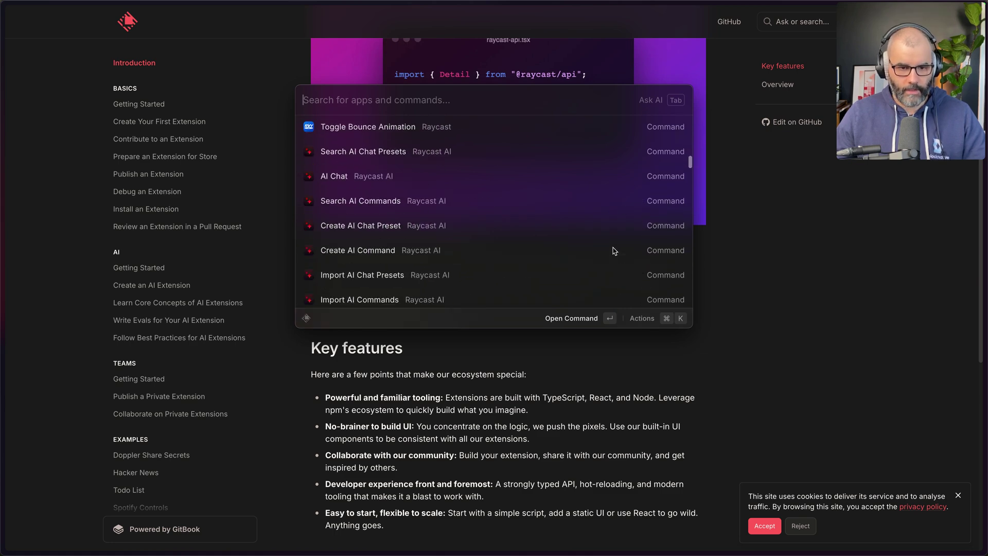
{"action": "key", "text": "Down"}
{"action": "key", "text": "Down"}
{"action": "key", "text": "Down"}
{"action": "key", "text": "Down"}
{"action": "key", "text": "Down"}
{"action": "key", "text": "Down"}
{"action": "key", "text": "Down"}
{"action": "key", "text": "Down"}
{"action": "key", "text": "Down"}
{"action": "key", "text": "Down"}
{"action": "key", "text": "Down"}
{"action": "key", "text": "Down"}
{"action": "key", "text": "Down"}
{"action": "key", "text": "Down"}
{"action": "key", "text": "Down"}
{"action": "key", "text": "Down"}
{"action": "key", "text": "Down"}
{"action": "key", "text": "Down"}
{"action": "key", "text": "Down"}
{"action": "key", "text": "Down"}
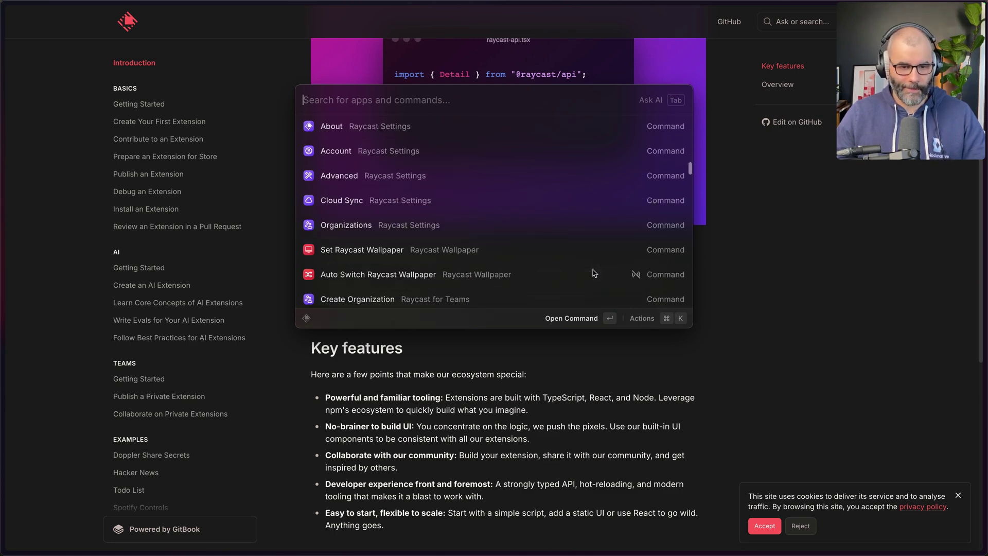
{"action": "key", "text": "Down"}
{"action": "key", "text": "Down"}
{"action": "key", "text": "Down"}
{"action": "key", "text": "Down"}
{"action": "key", "text": "Down"}
{"action": "key", "text": "Down"}
{"action": "key", "text": "Down"}
{"action": "key", "text": "Down"}
{"action": "key", "text": "Down"}
{"action": "key", "text": "Down"}
{"action": "key", "text": "Down"}
{"action": "key", "text": "Down"}
{"action": "key", "text": "Down"}
{"action": "key", "text": "Down"}
{"action": "key", "text": "Down"}
{"action": "key", "text": "Down"}
{"action": "key", "text": "Down"}
{"action": "key", "text": "Down"}
{"action": "key", "text": "Down"}
{"action": "key", "text": "Down"}
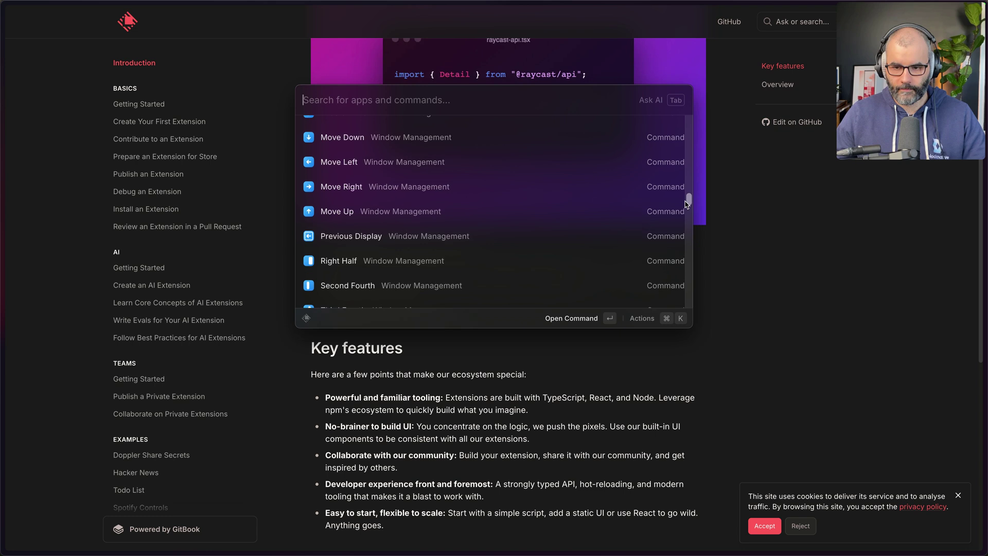
{"action": "key", "text": "Escape"}
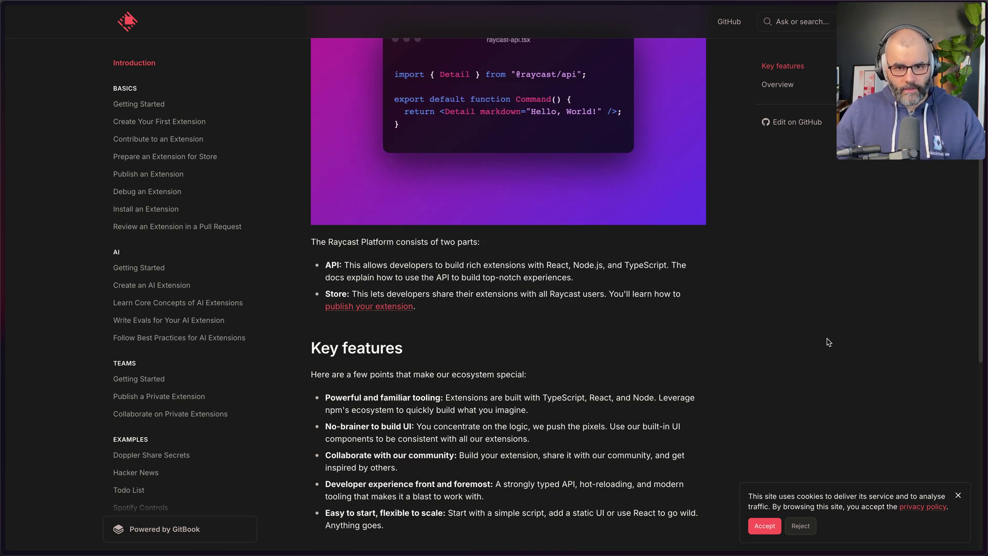